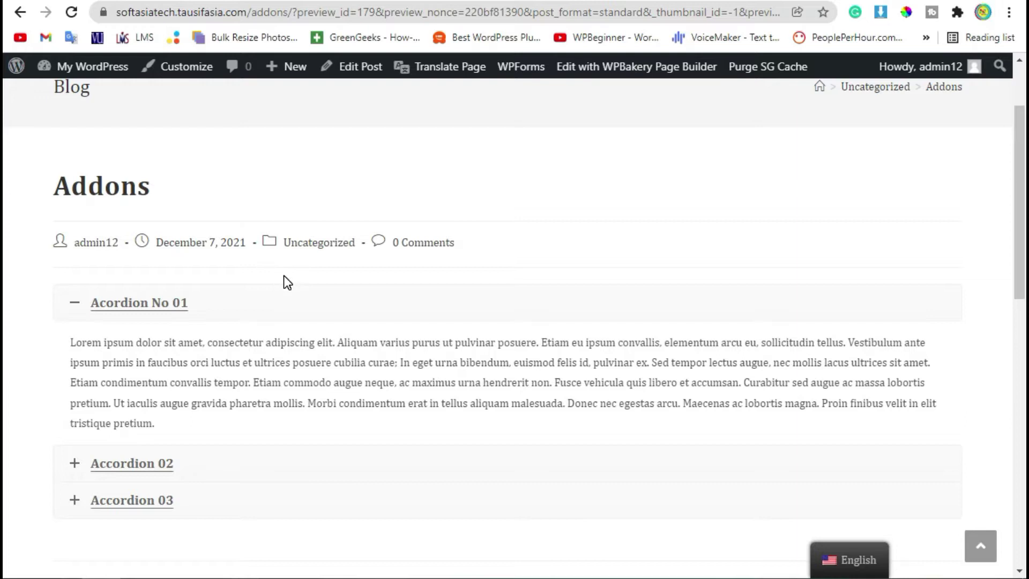
# - Expand the Accordion 02, Accordion 03 and Acordion No 01 sections in the Addons post preview
pyautogui.scroll(-3, 284, 276)
pyautogui.scroll(3, 310, 289)
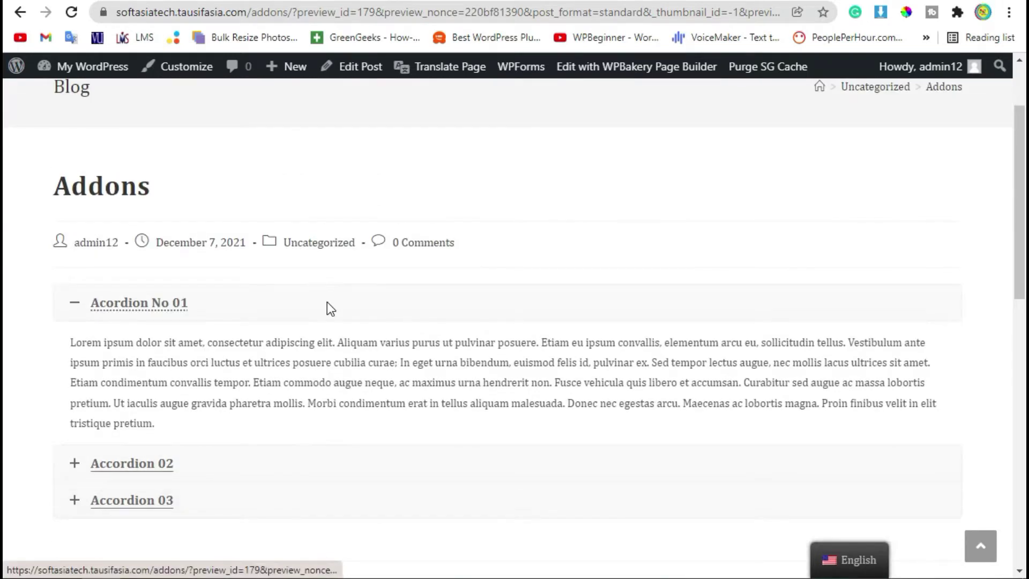
pyautogui.scroll(-2, 91, 381)
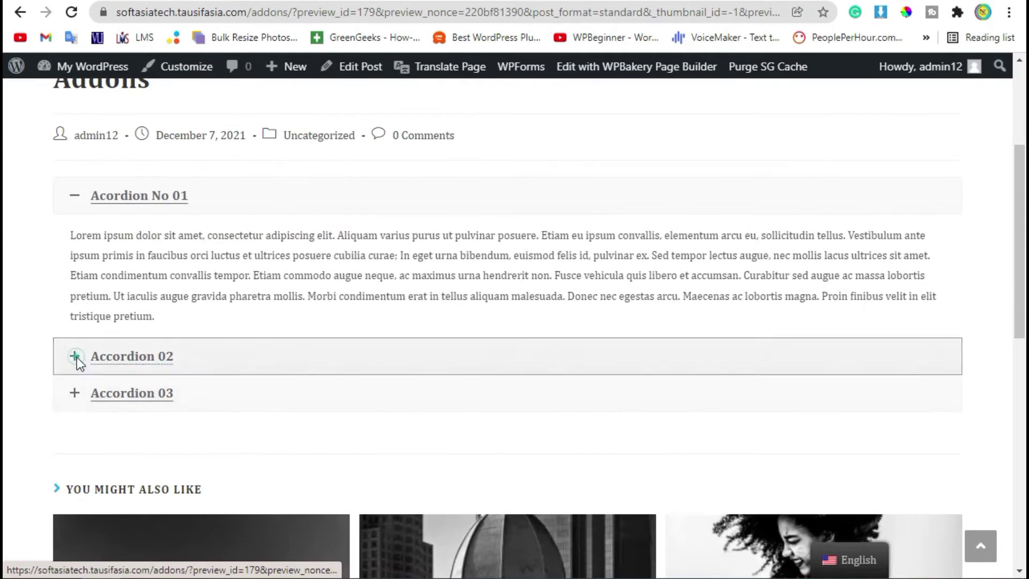
pyautogui.click(76, 356)
pyautogui.scroll(-2, 75, 332)
pyautogui.click(72, 316)
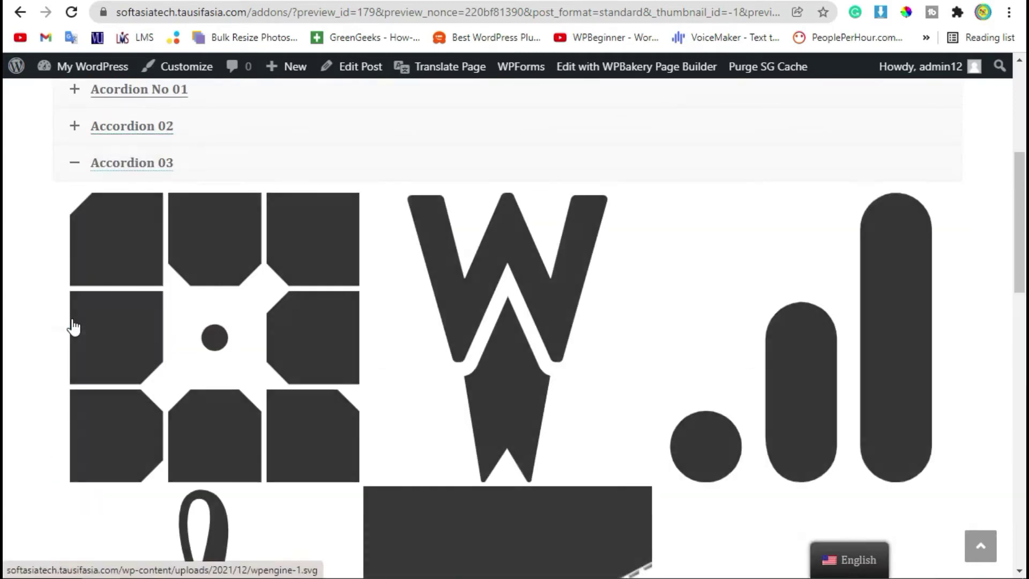
pyautogui.scroll(-6, 72, 327)
pyautogui.scroll(10, 89, 365)
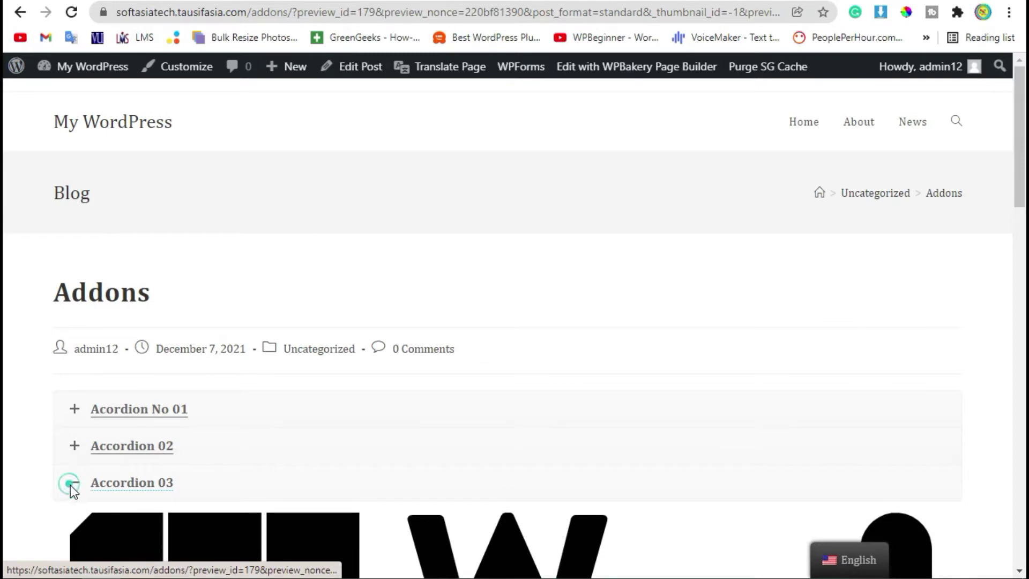
pyautogui.click(72, 446)
pyautogui.scroll(-2, 304, 463)
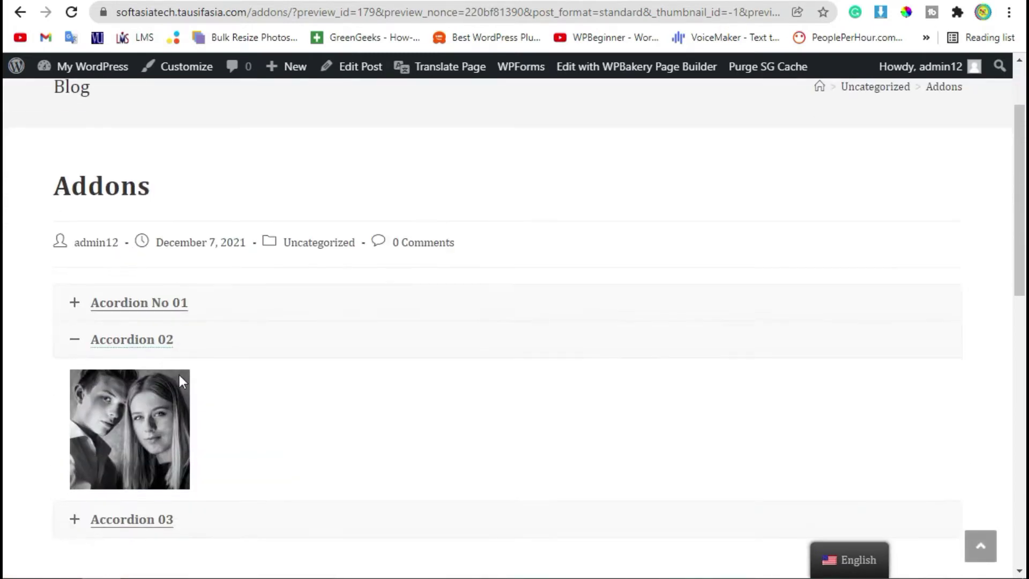
pyautogui.click(79, 303)
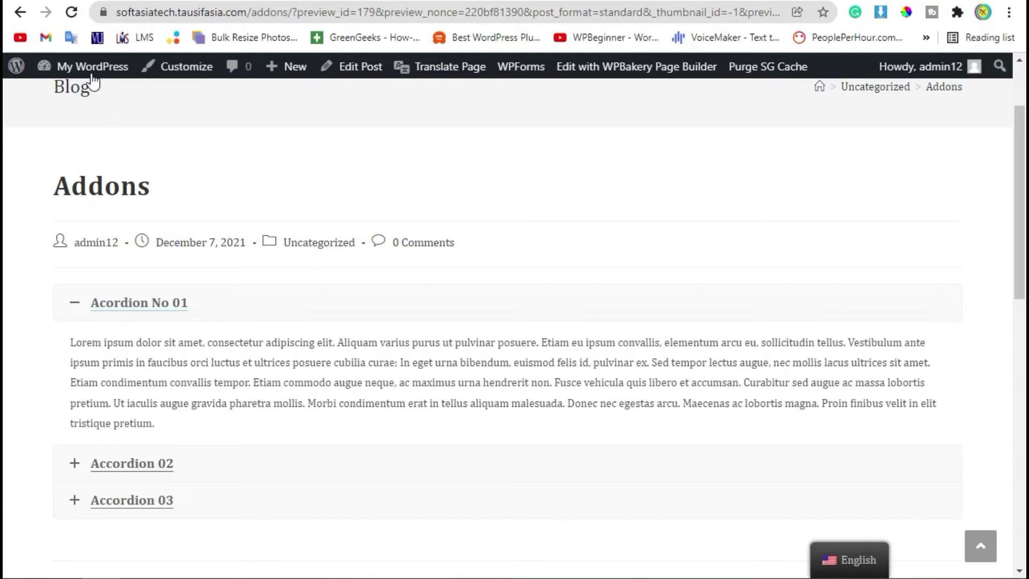
# - Bring up the admin Dashboard from the My WordPress admin-bar menu
pyautogui.moveTo(92, 78)
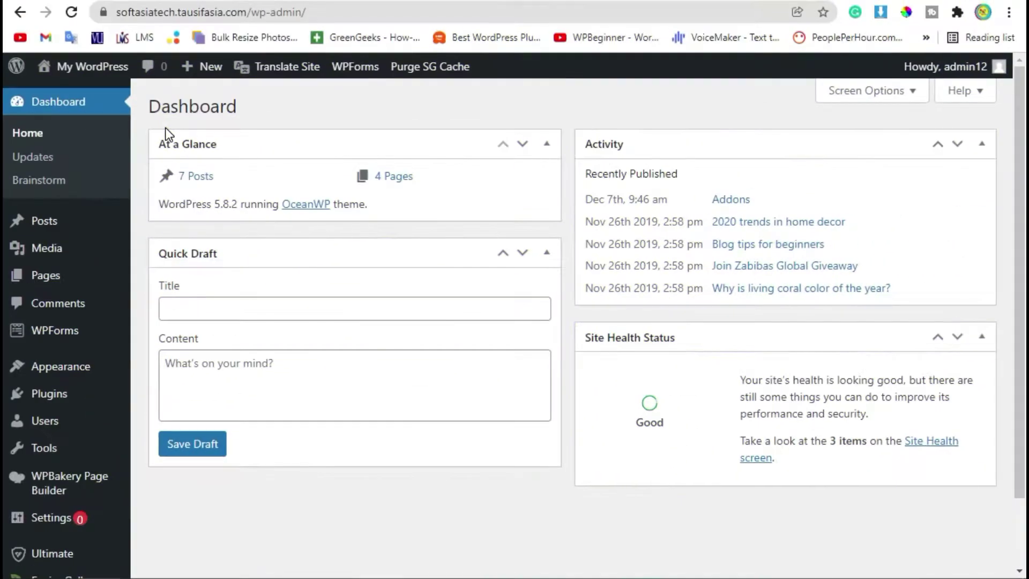
pyautogui.moveTo(150, 105); pyautogui.dragTo(294, 107)
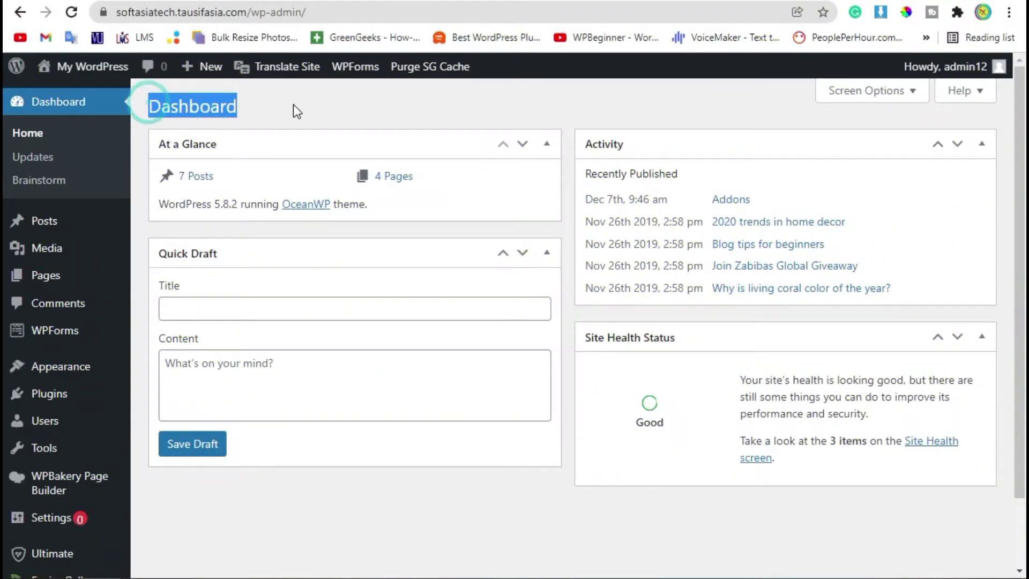
pyautogui.click(296, 105)
pyautogui.scroll(-2, 296, 114)
pyautogui.scroll(2, 320, 289)
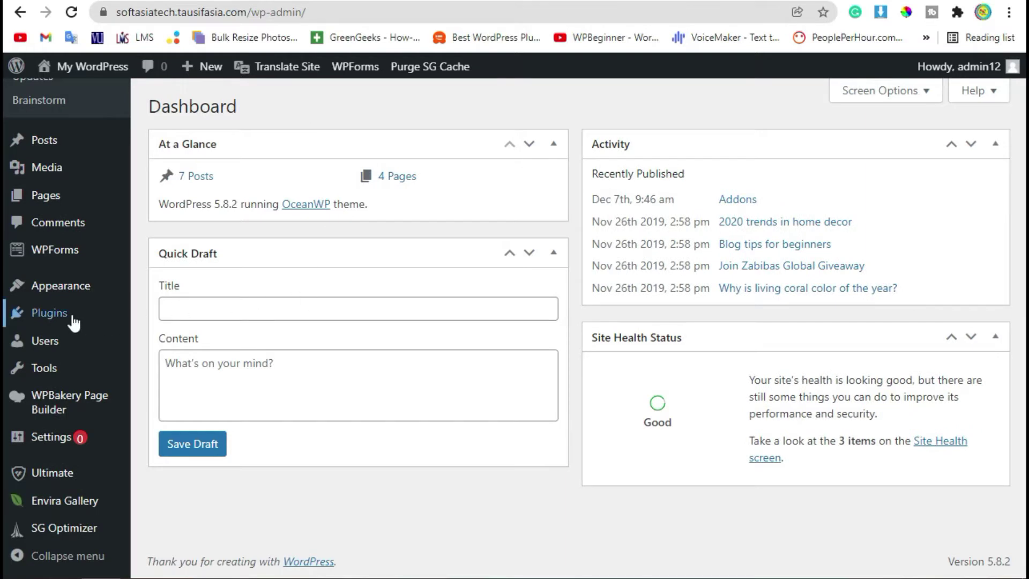
pyautogui.moveTo(75, 322)
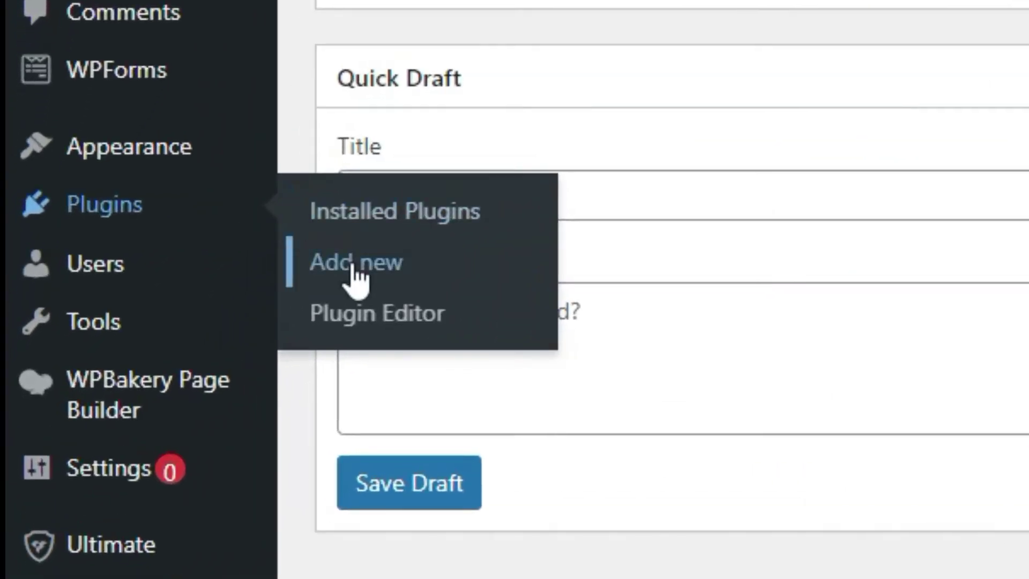
# - Search the Add New plugins directory for 'Accordion Faq'
pyautogui.click(352, 263)
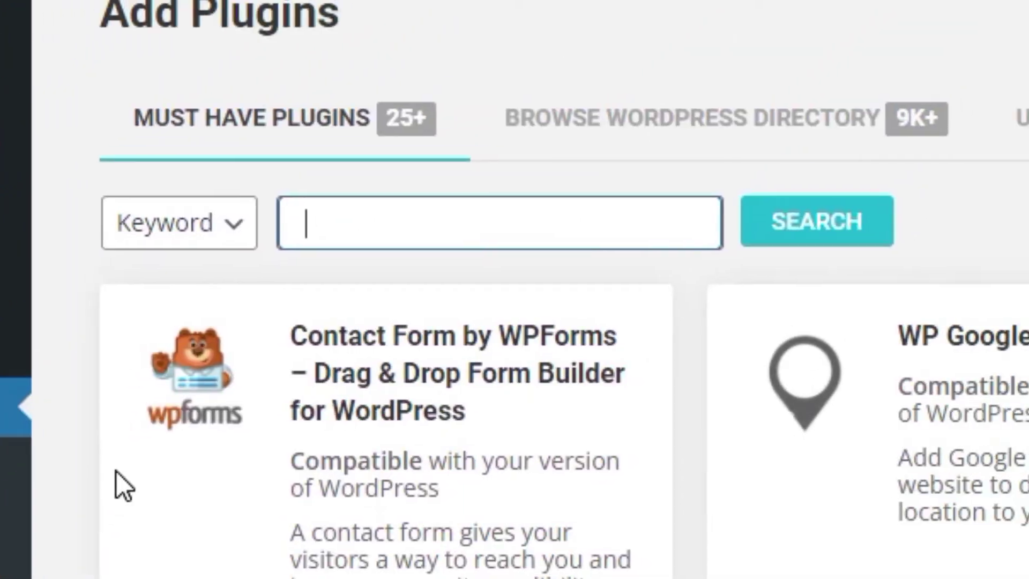
pyautogui.write('Accordi')
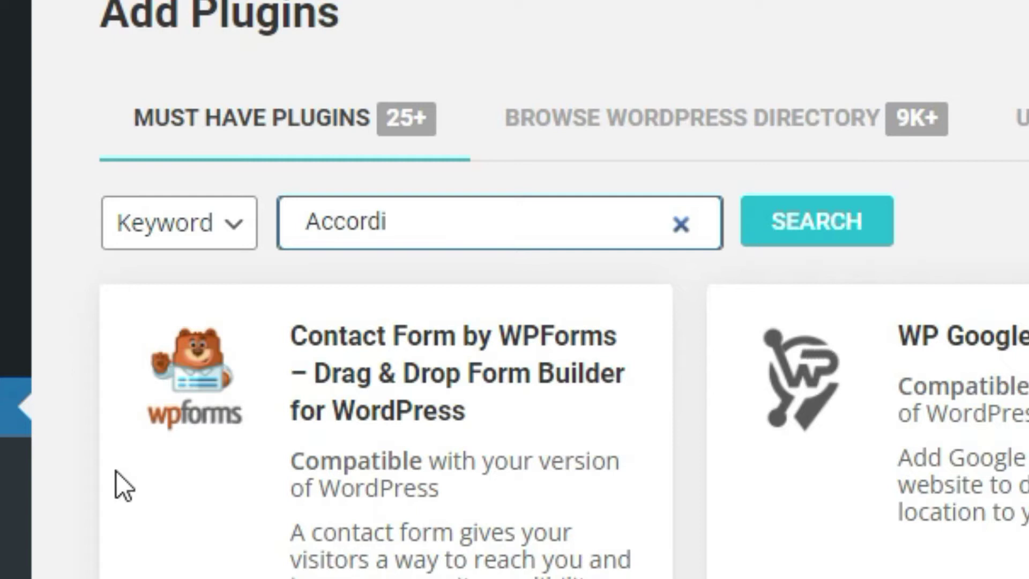
pyautogui.write('on Fa')
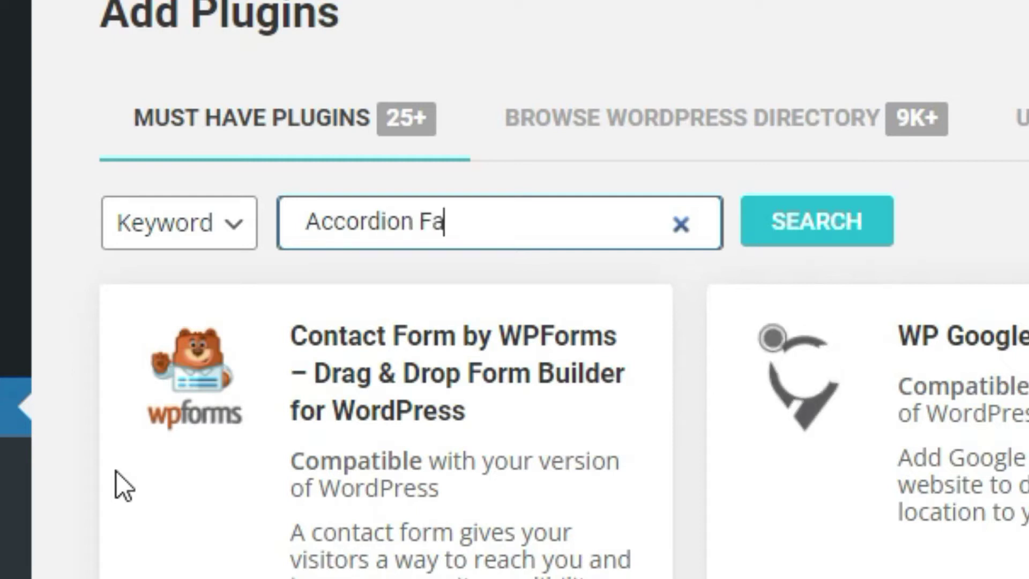
pyautogui.write('q')
pyautogui.press('Return')
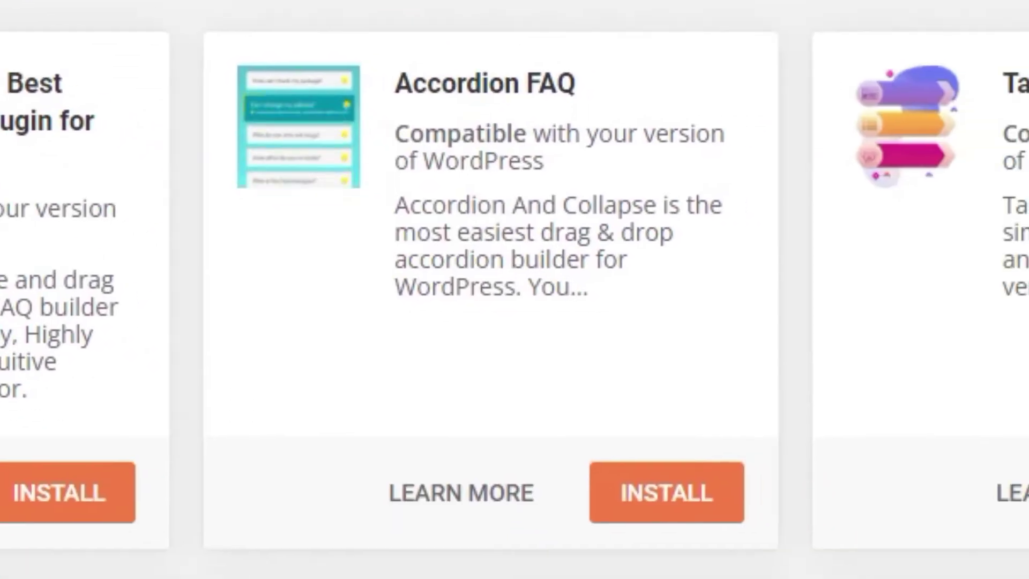
# - Install and activate the Accordion FAQ plugin, then return to the Dashboard
pyautogui.click(657, 502)
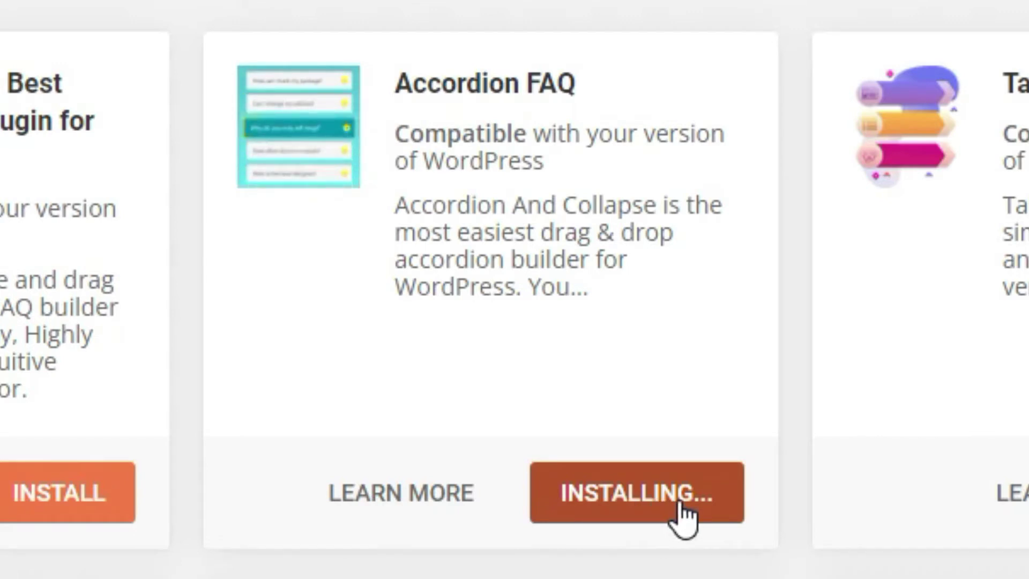
pyautogui.click(683, 515)
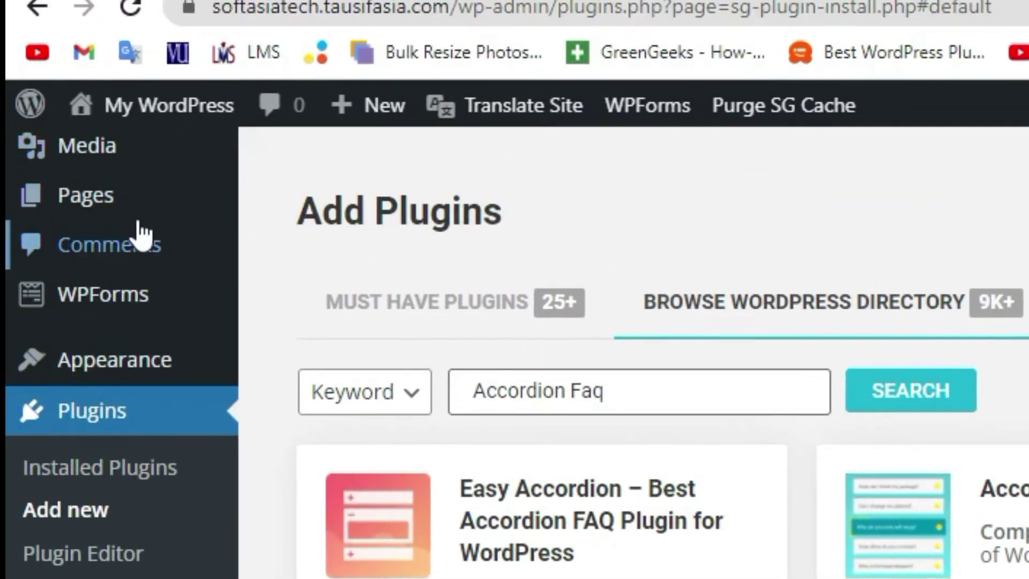
pyautogui.scroll(-5, 160, 322)
pyautogui.scroll(5, 129, 215)
pyautogui.click(126, 184)
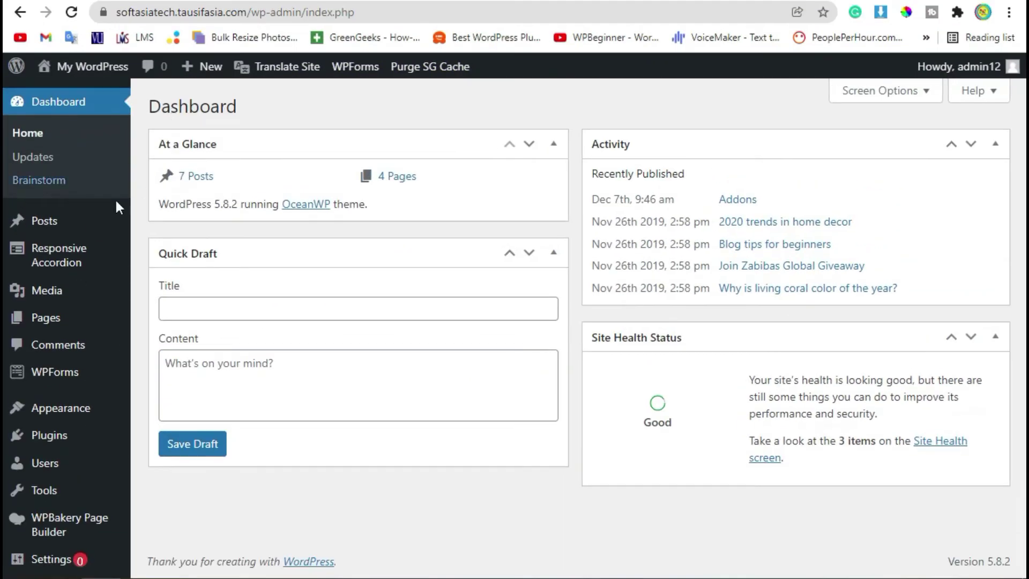
# - Open Responsive Accordion > All Accordion and highlight the still-empty accordion list
pyautogui.moveTo(48, 260)
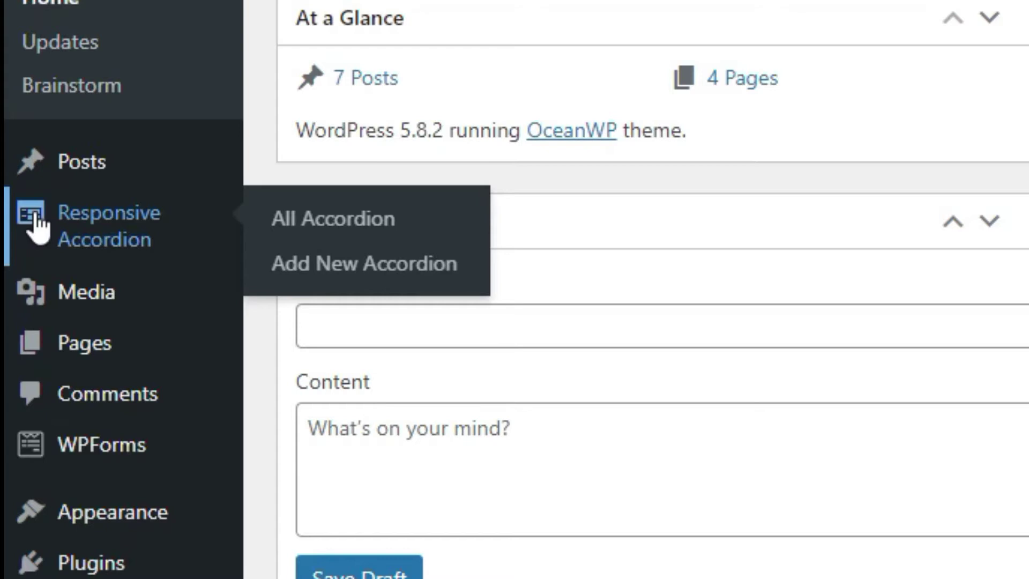
pyautogui.click(61, 220)
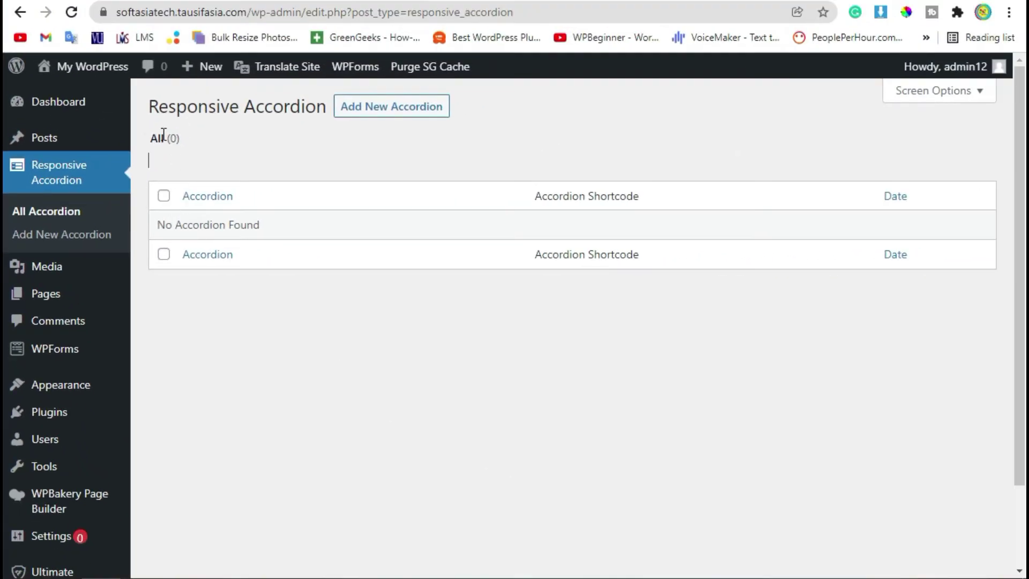
pyautogui.moveTo(163, 134); pyautogui.dragTo(333, 248)
pyautogui.click(638, 299)
pyautogui.moveTo(295, 297); pyautogui.dragTo(234, 170)
pyautogui.click(237, 165)
# - Start a new accordion and title it 'First Accord'
pyautogui.click(388, 112)
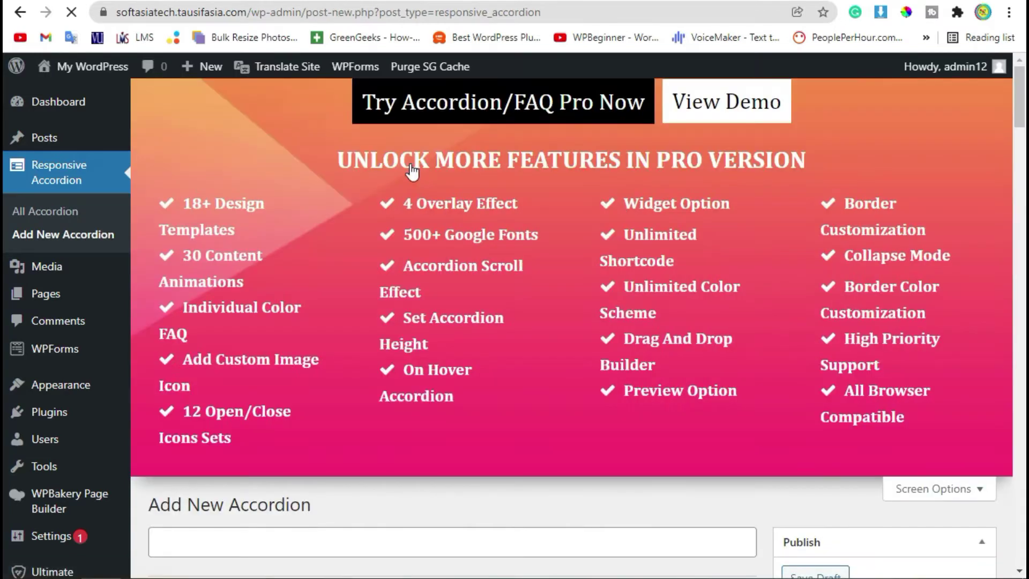
pyautogui.scroll(-5, 322, 171)
pyautogui.scroll(1, 236, 176)
pyautogui.click(174, 322)
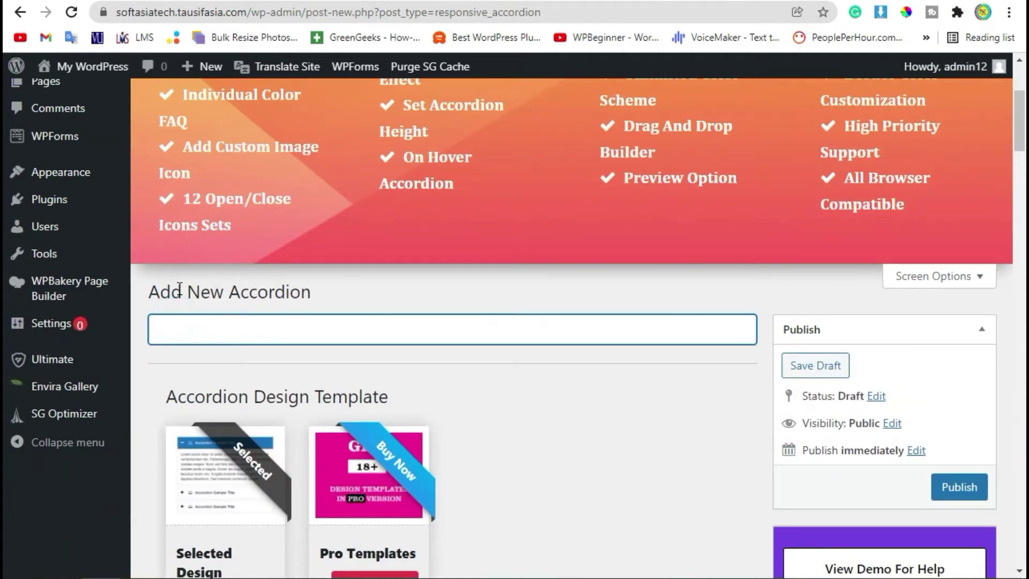
pyautogui.scroll(-2, 268, 305)
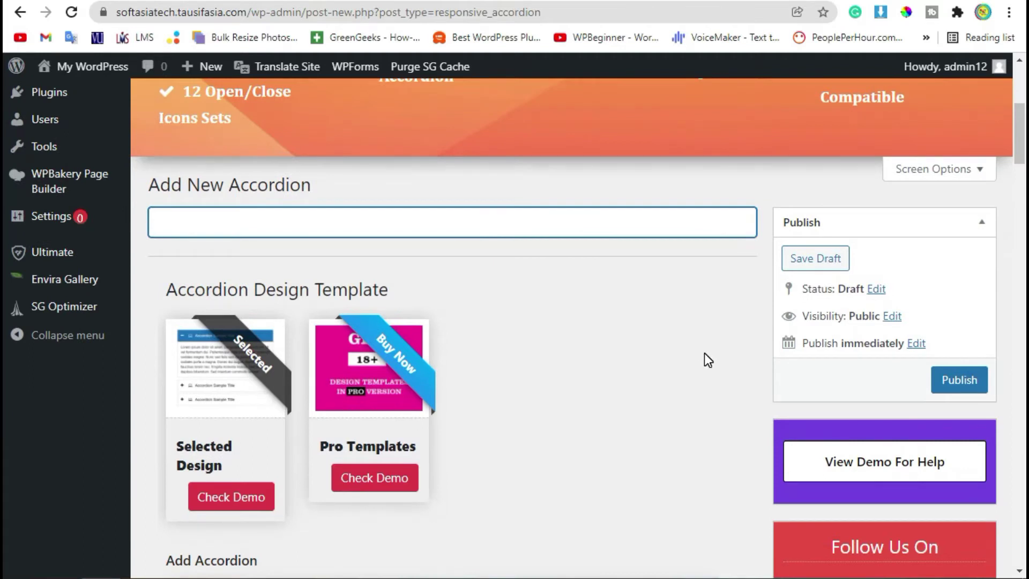
pyautogui.write('First ')
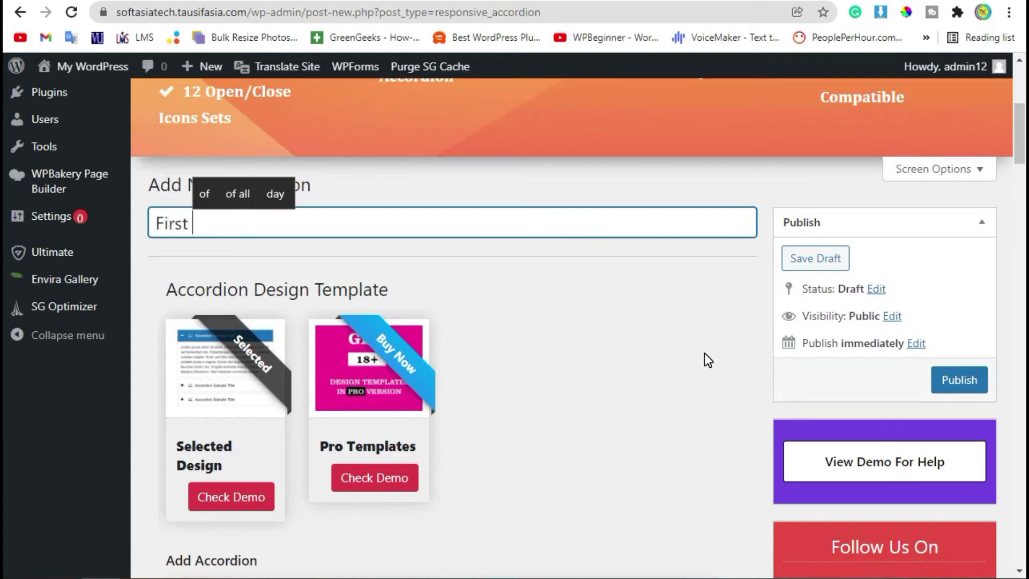
pyautogui.write('Accor')
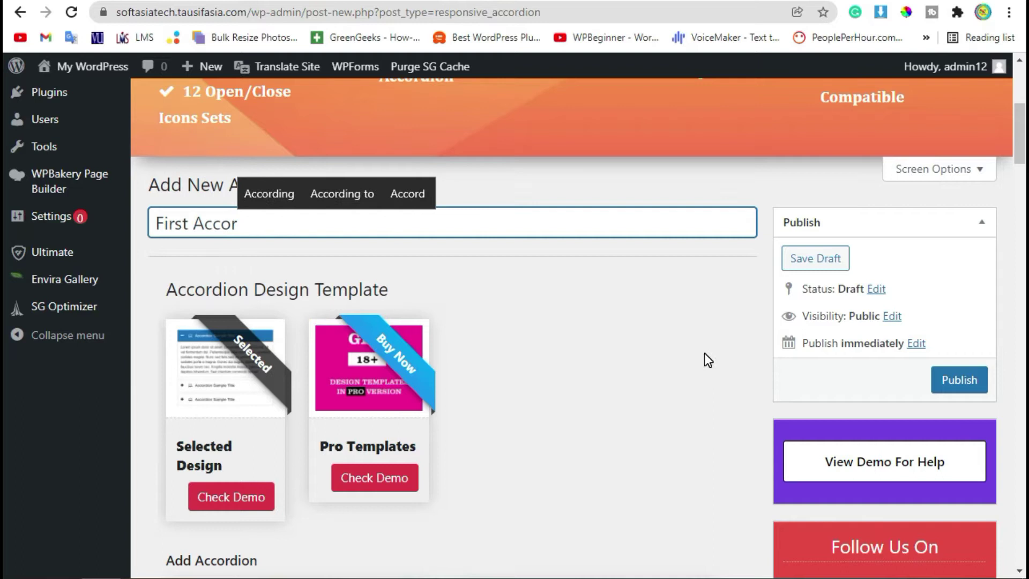
pyautogui.write('d')
pyautogui.click(645, 369)
# - Move down to the sample accordion items and focus the second section's description
pyautogui.scroll(-4, 627, 357)
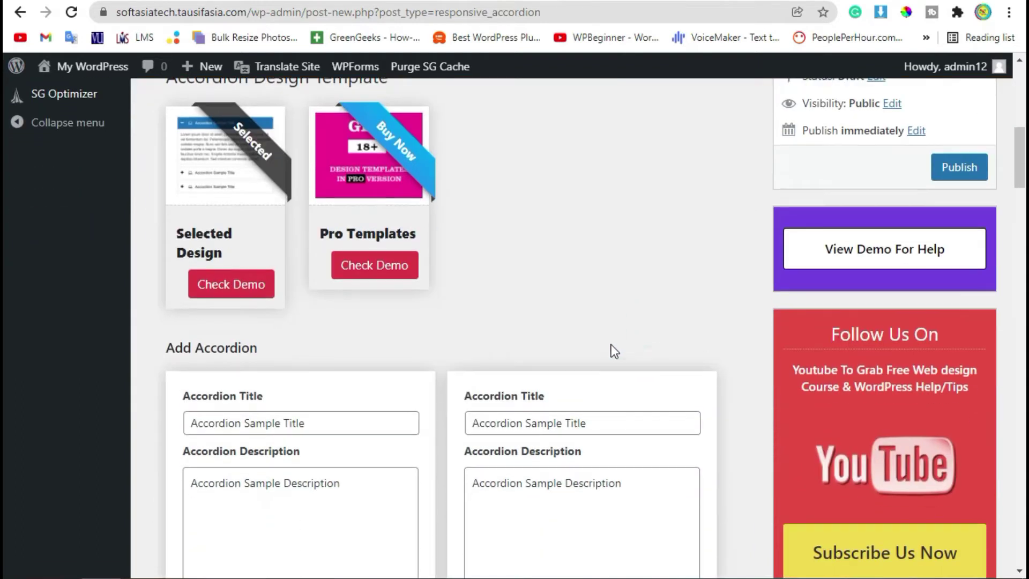
pyautogui.scroll(-2, 501, 284)
pyautogui.scroll(-2, 446, 265)
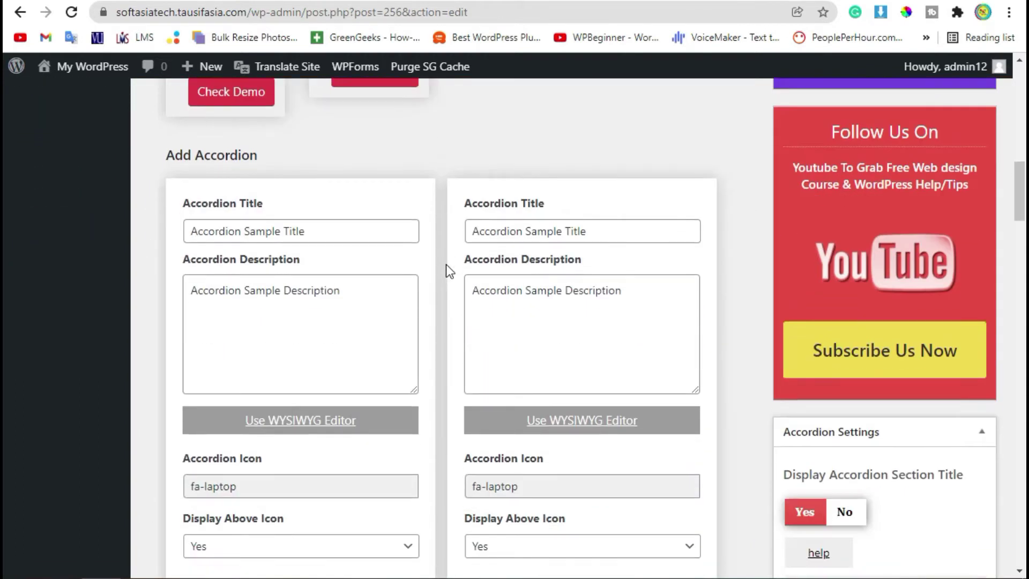
pyautogui.scroll(-2, 322, 231)
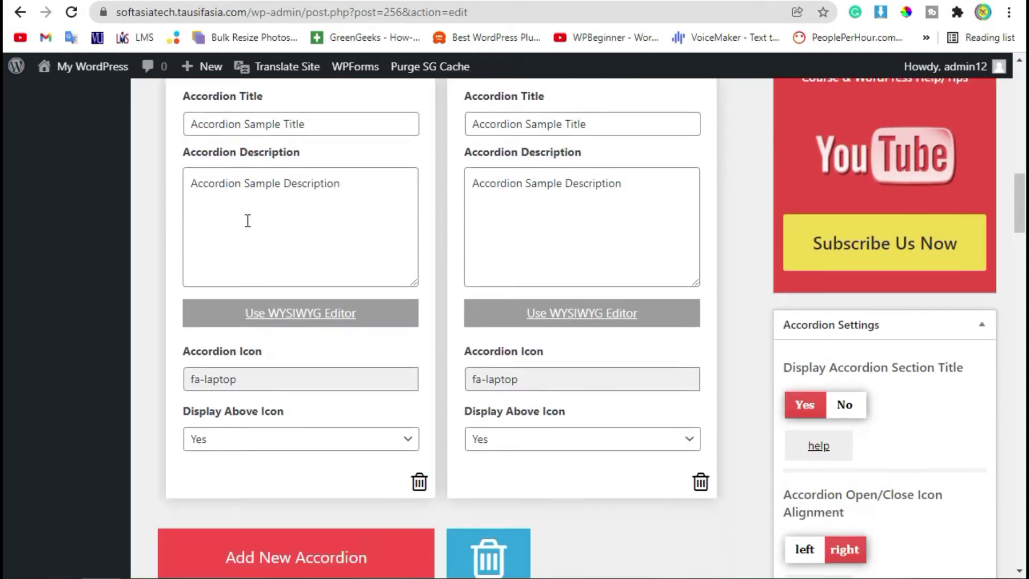
pyautogui.click(620, 218)
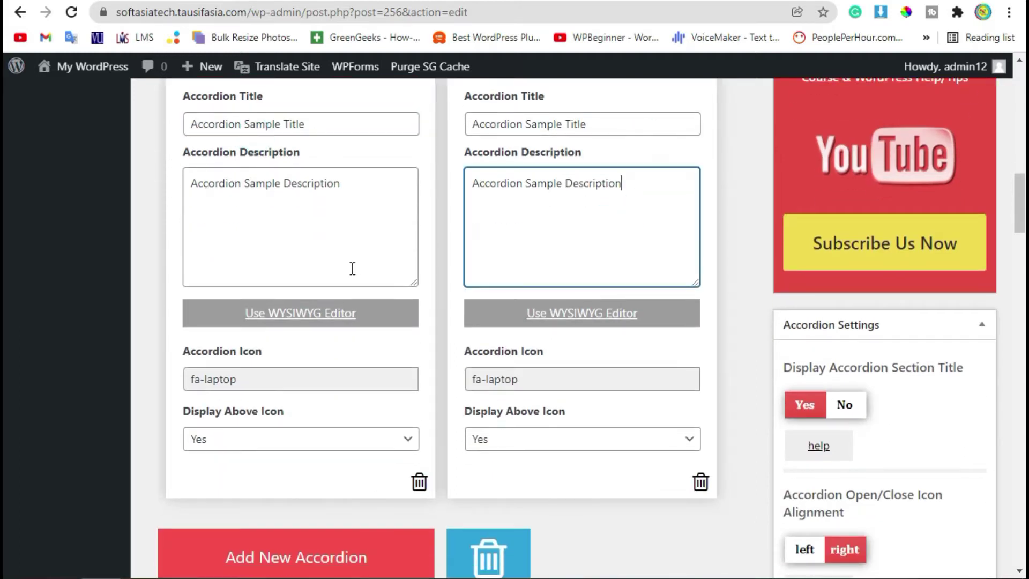
pyautogui.scroll(-2, 351, 268)
pyautogui.scroll(-2, 230, 355)
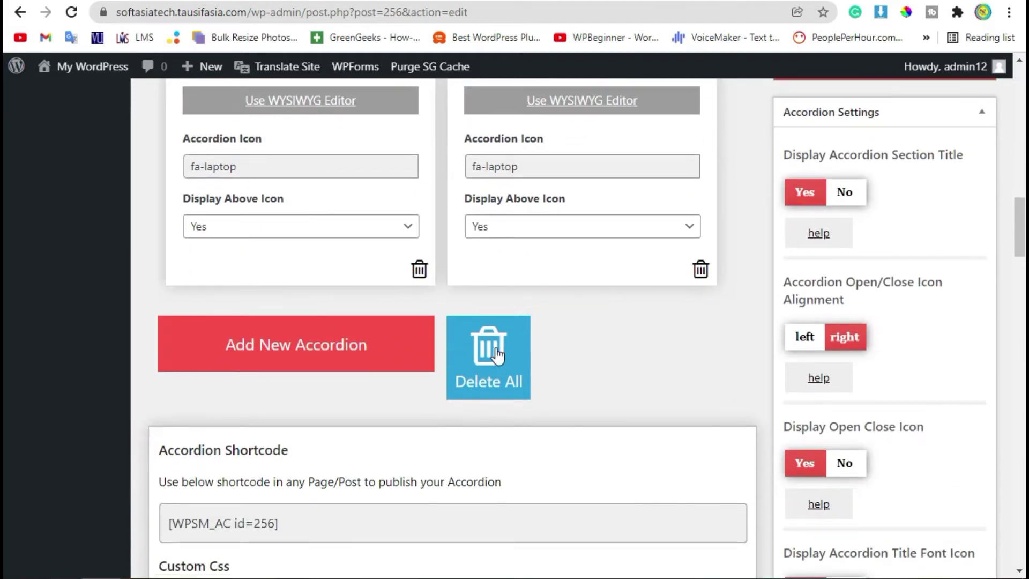
pyautogui.scroll(4, 198, 208)
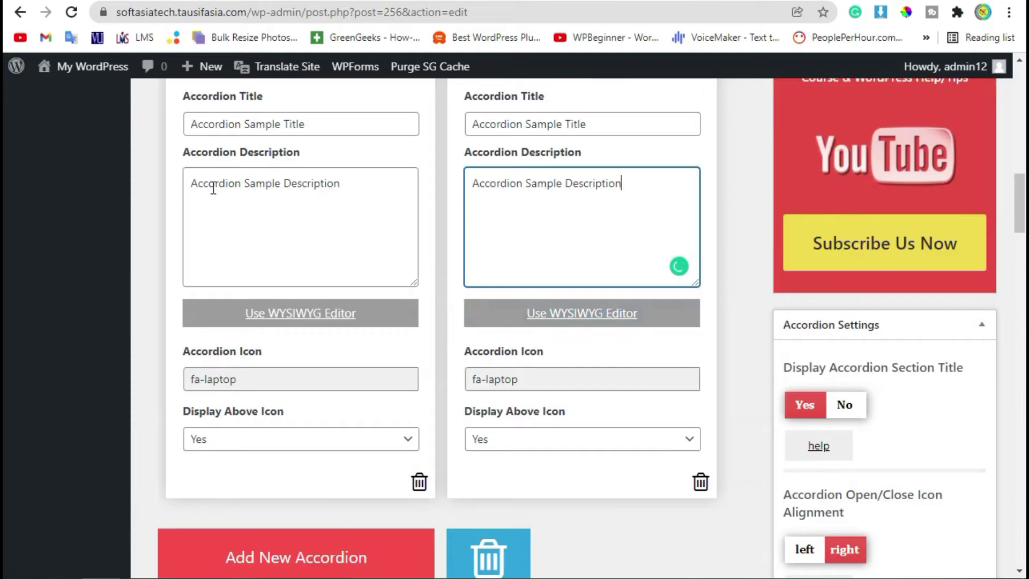
pyautogui.scroll(2, 262, 190)
pyautogui.scroll(-2, 321, 230)
# - Edit the first item's title and replace its description with the saved question sentence
pyautogui.click(331, 133)
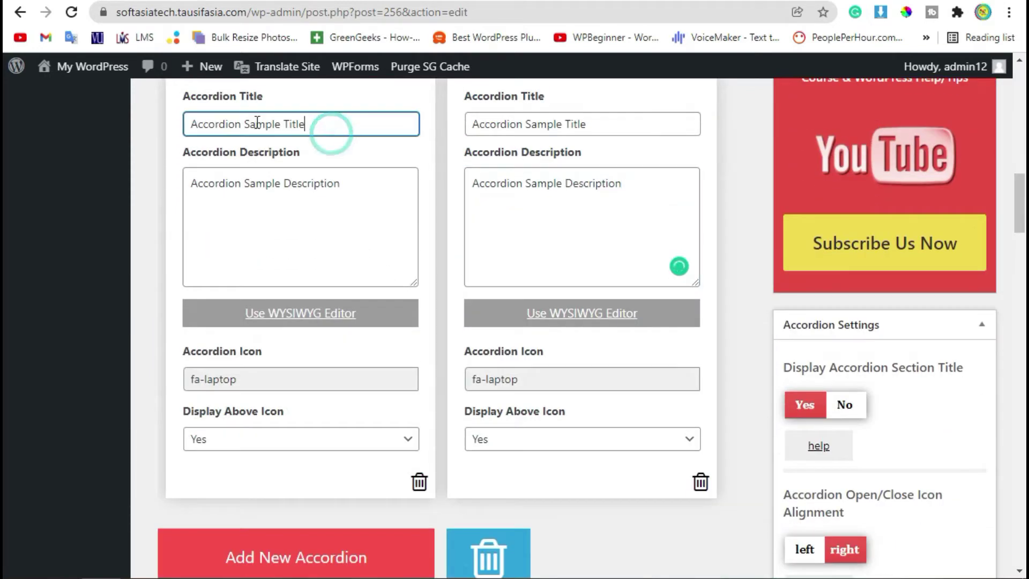
pyautogui.doubleClick(243, 122)
pyautogui.press('BackSpace')
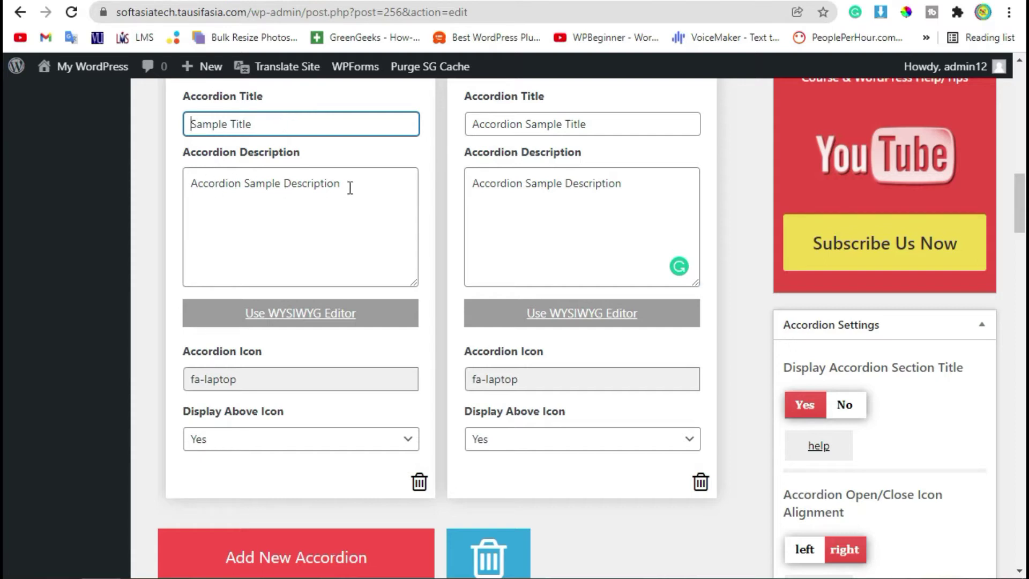
pyautogui.moveTo(350, 187); pyautogui.dragTo(152, 169)
pyautogui.write('[WPSM_AC id=256]')
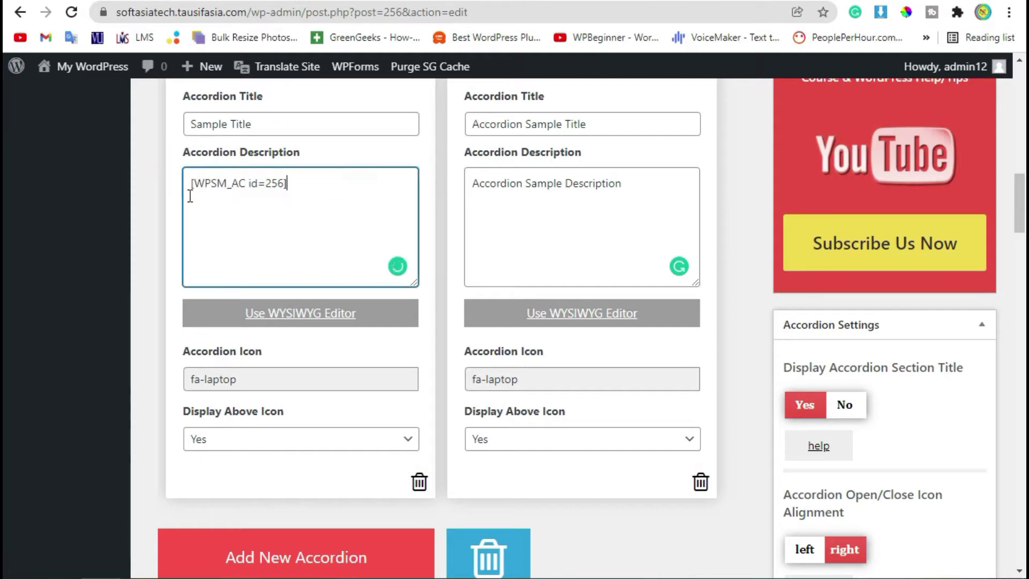
pyautogui.moveTo(289, 183); pyautogui.dragTo(156, 180)
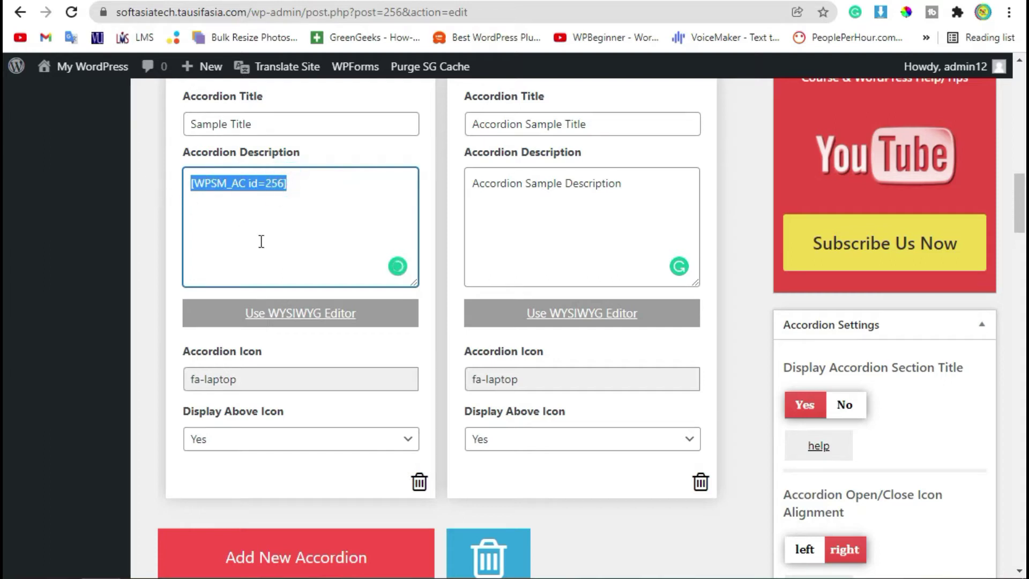
pyautogui.press('super+v')
pyautogui.click(296, 358)
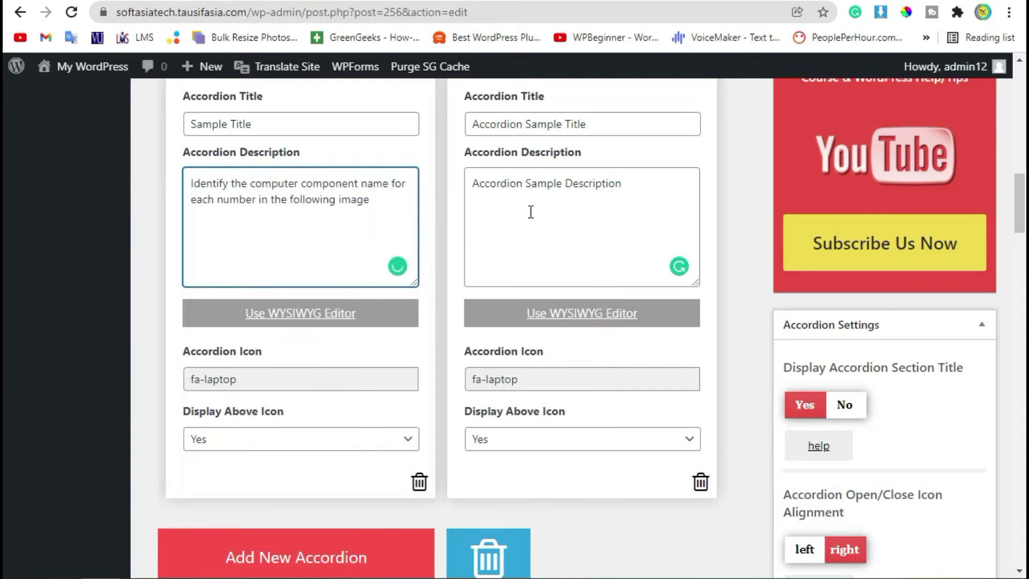
pyautogui.scroll(2, 559, 200)
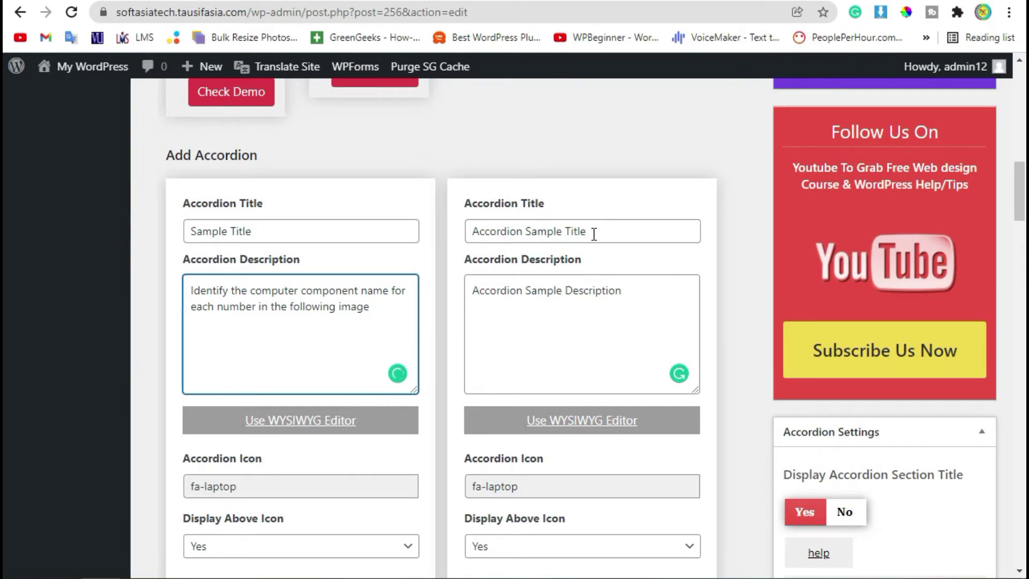
pyautogui.scroll(-8, 594, 234)
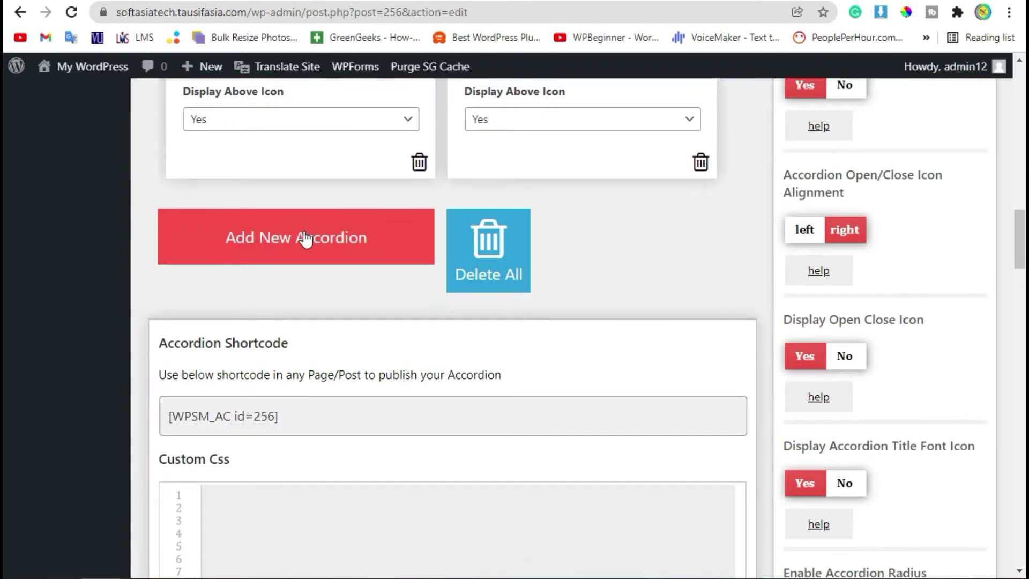
# - Add a new accordion item titled 'First Way' with the same question description
pyautogui.click(290, 246)
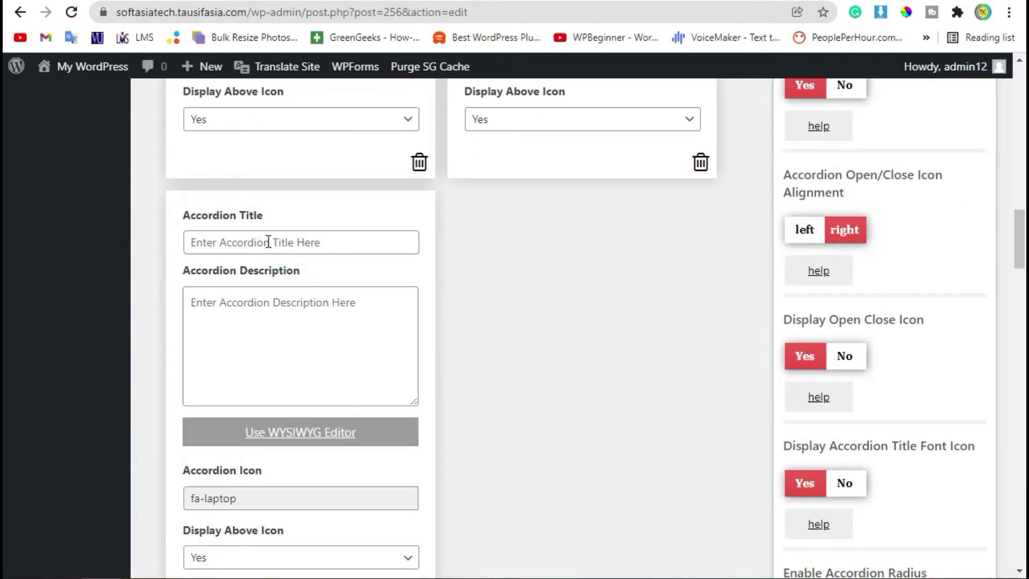
pyautogui.click(295, 242)
pyautogui.scroll(-2, 733, 299)
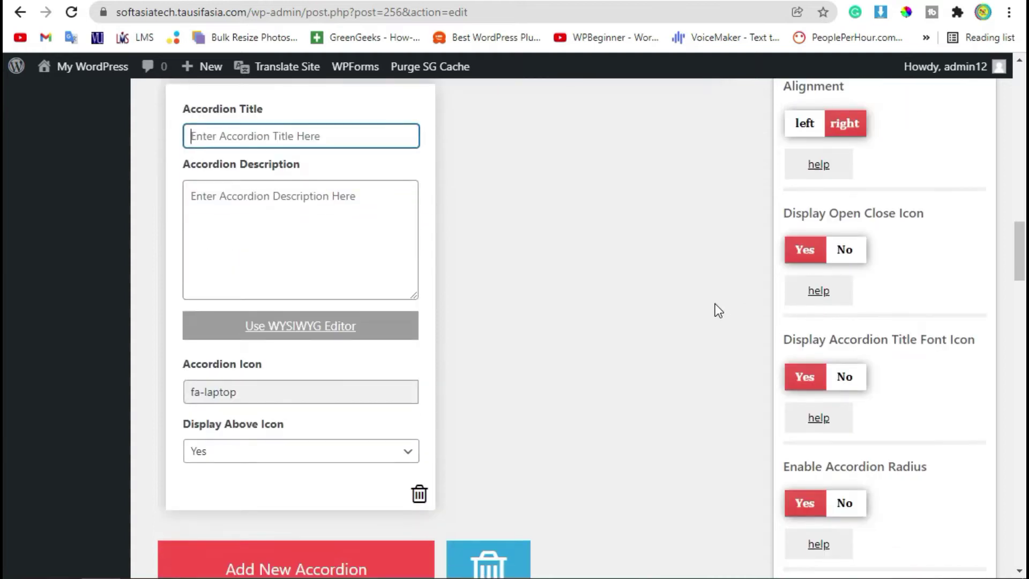
pyautogui.write('First')
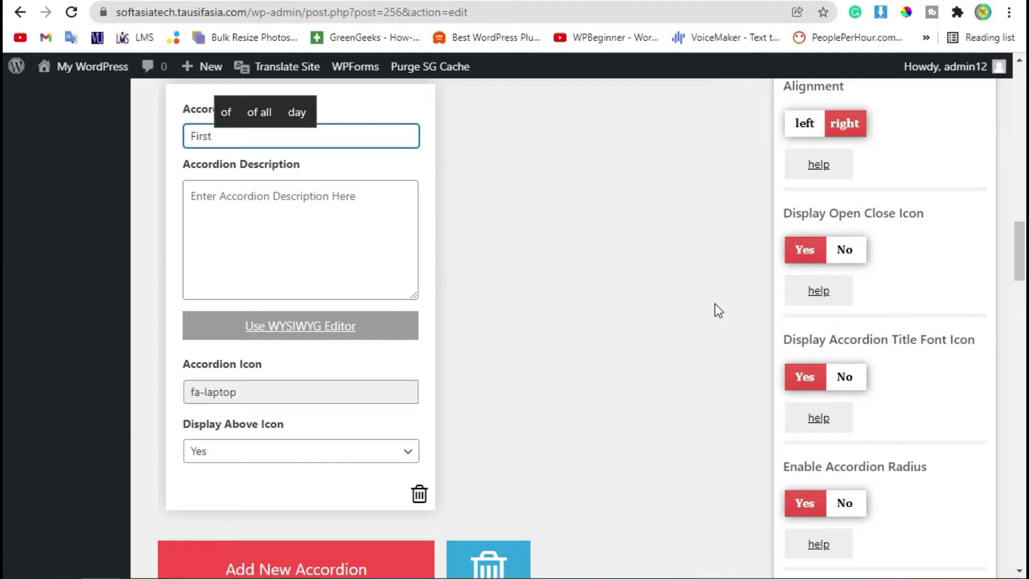
pyautogui.write(' Way')
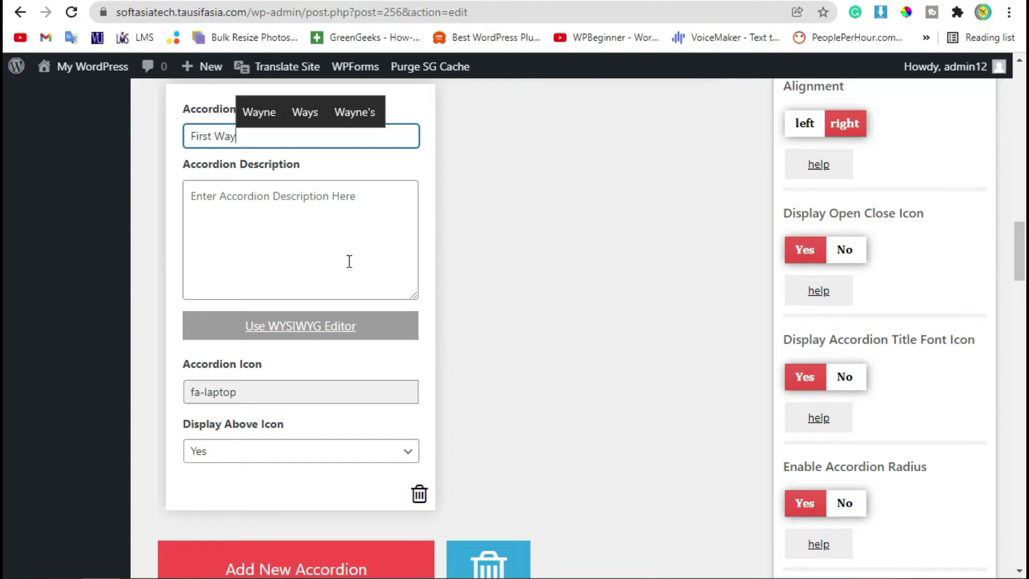
pyautogui.click(349, 261)
pyautogui.write('Identify the computer component name for each number in the following image')
pyautogui.scroll(-2, 492, 255)
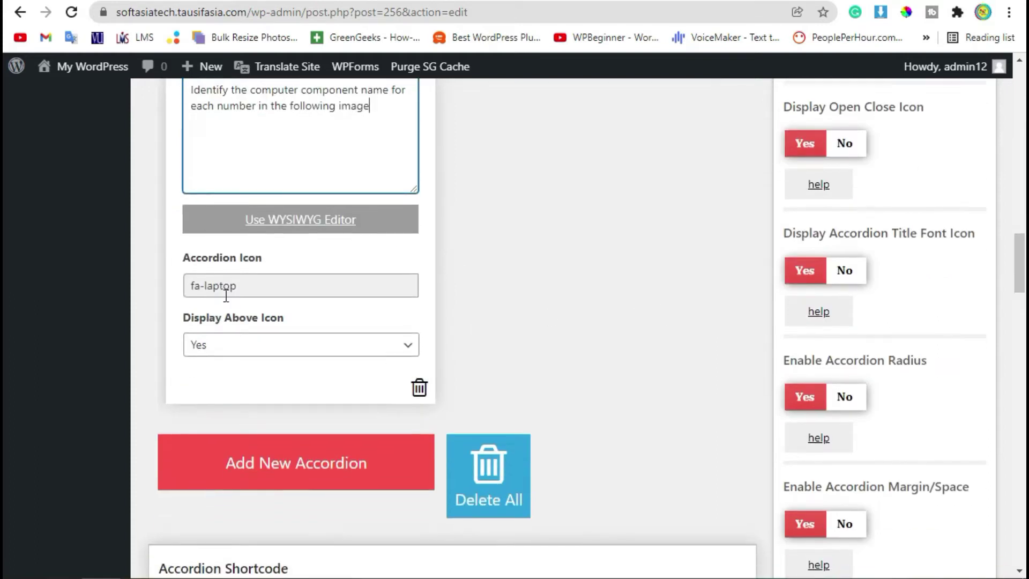
pyautogui.moveTo(260, 288); pyautogui.dragTo(252, 263)
pyautogui.click(291, 266)
pyautogui.scroll(-4, 635, 352)
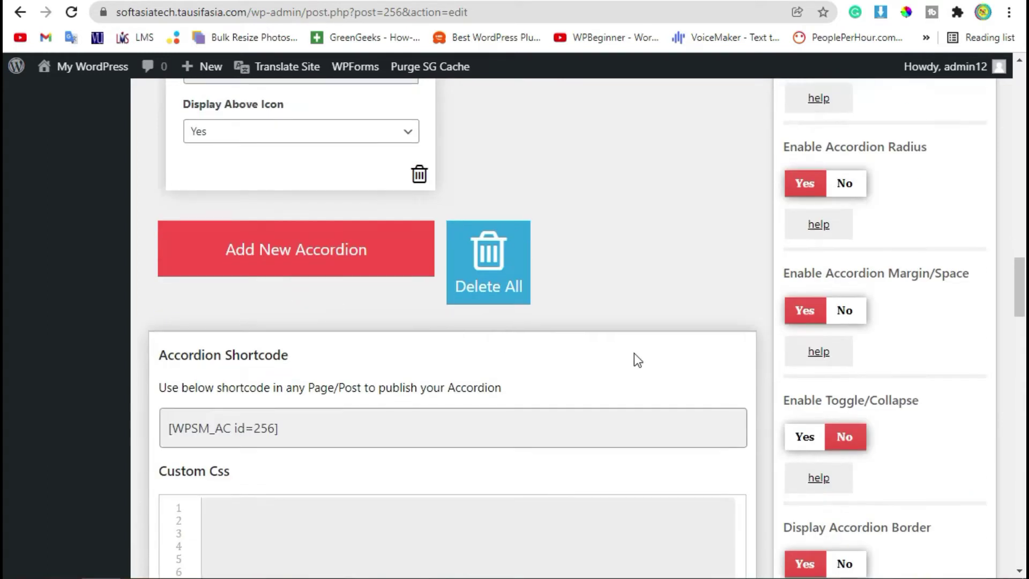
# - Save the First Accord accordion with Update
pyautogui.scroll(15, 635, 353)
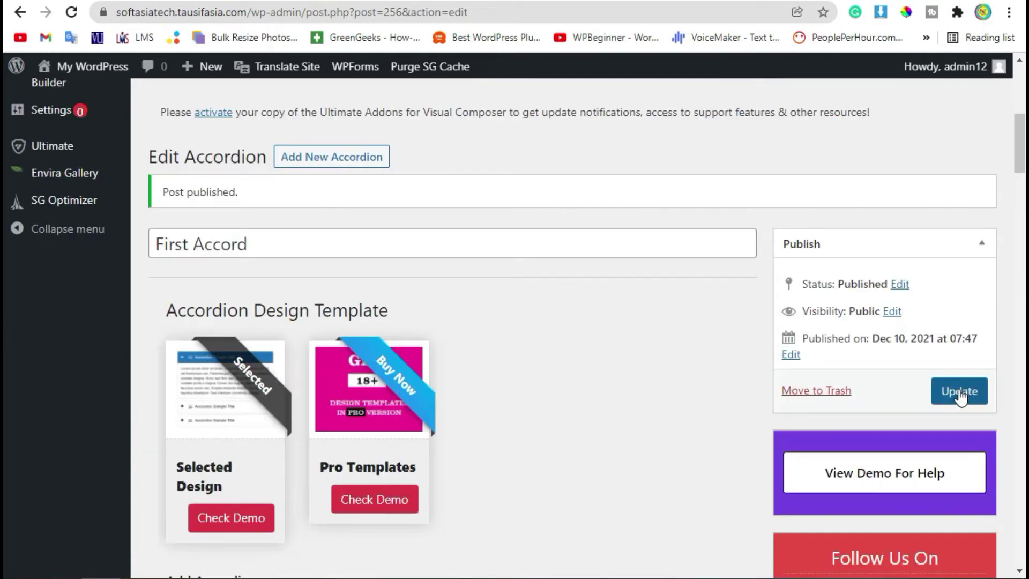
pyautogui.click(959, 396)
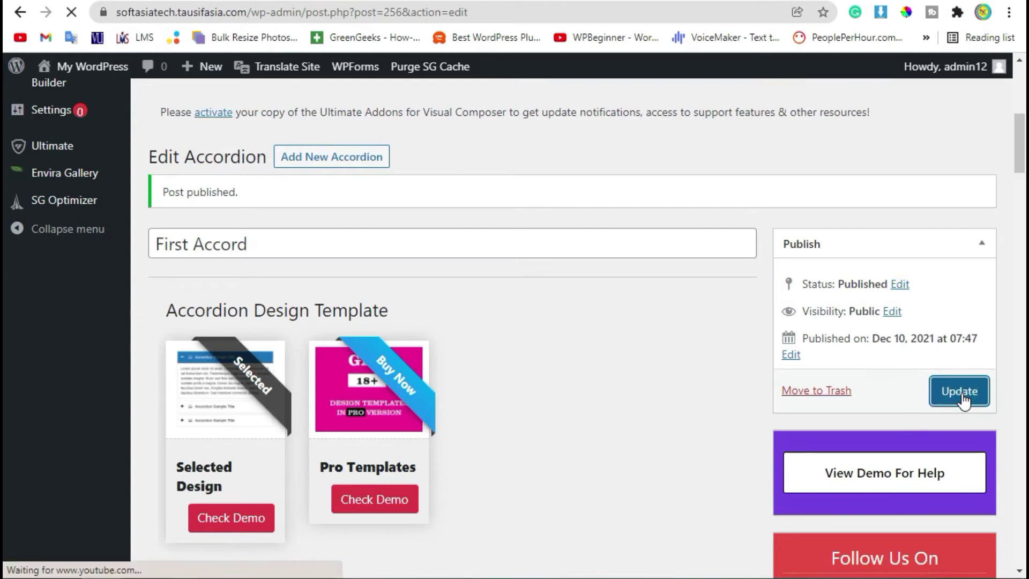
pyautogui.tripleClick(248, 190)
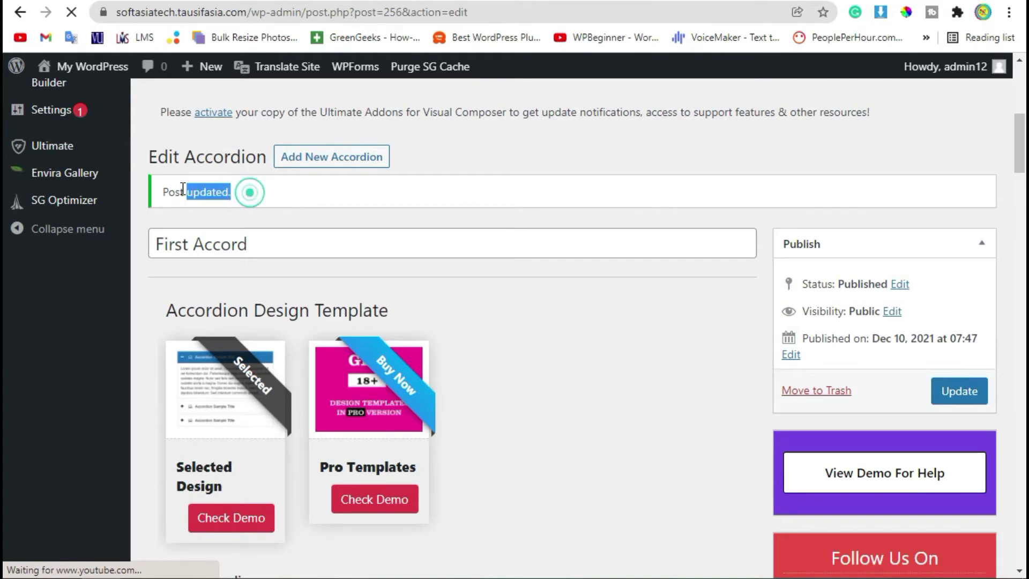
# - Select and copy the shortcode [WPSM_AC id=256] from the Accordion Shortcode box
pyautogui.scroll(-15, 382, 311)
pyautogui.scroll(-12, 383, 315)
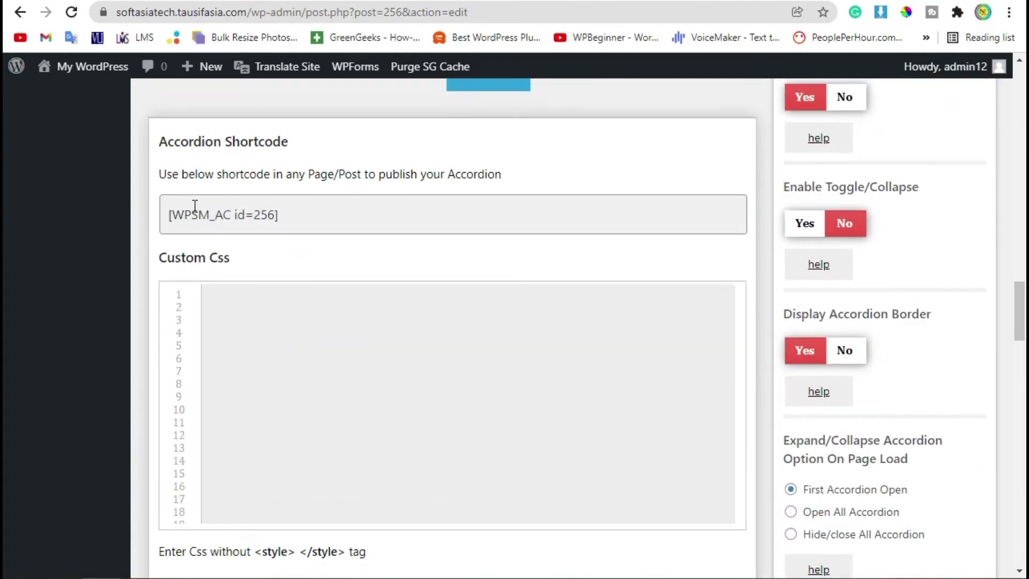
pyautogui.moveTo(165, 209); pyautogui.dragTo(263, 217)
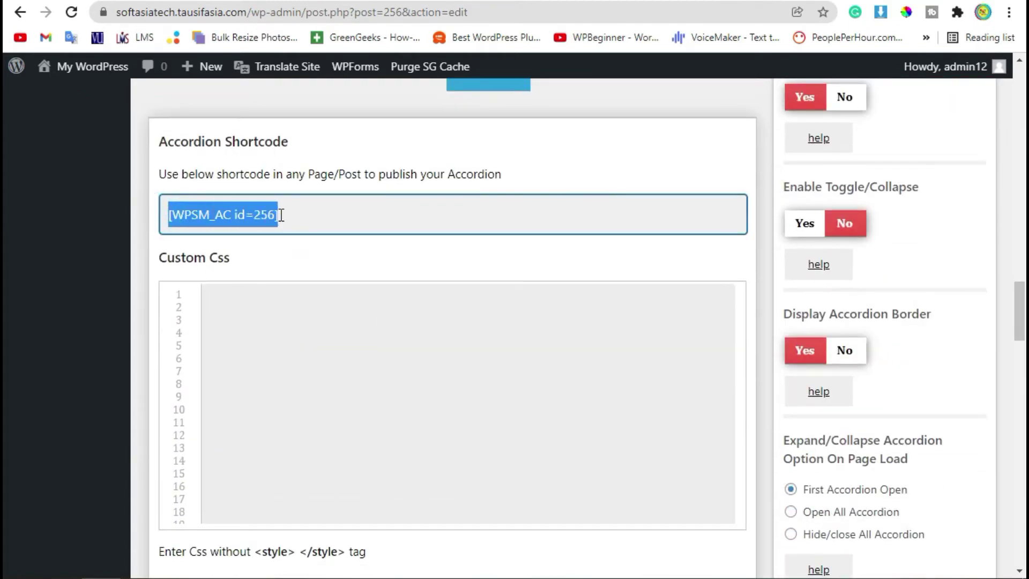
pyautogui.scroll(-2, 325, 262)
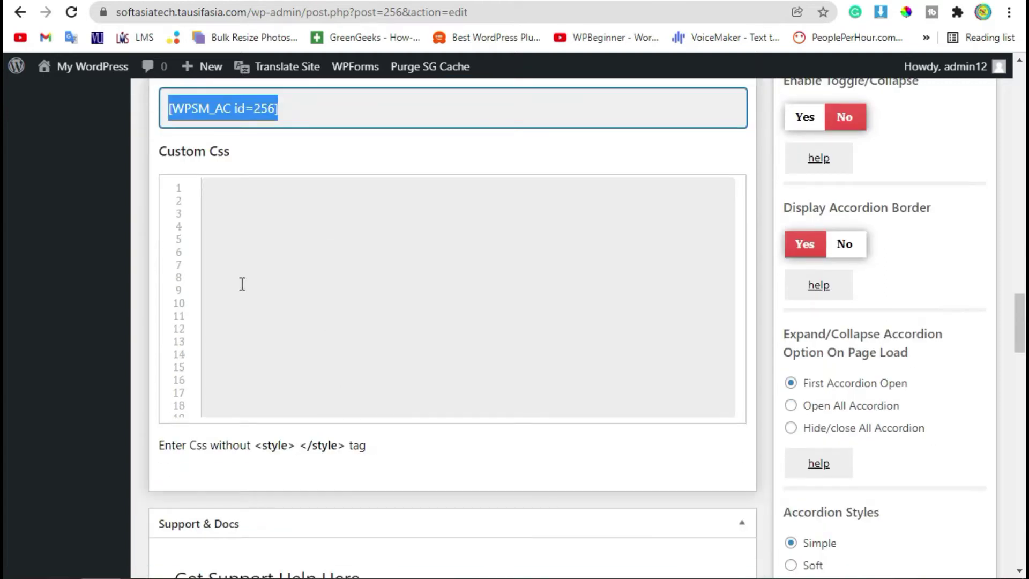
pyautogui.click(243, 273)
pyautogui.scroll(4, 252, 268)
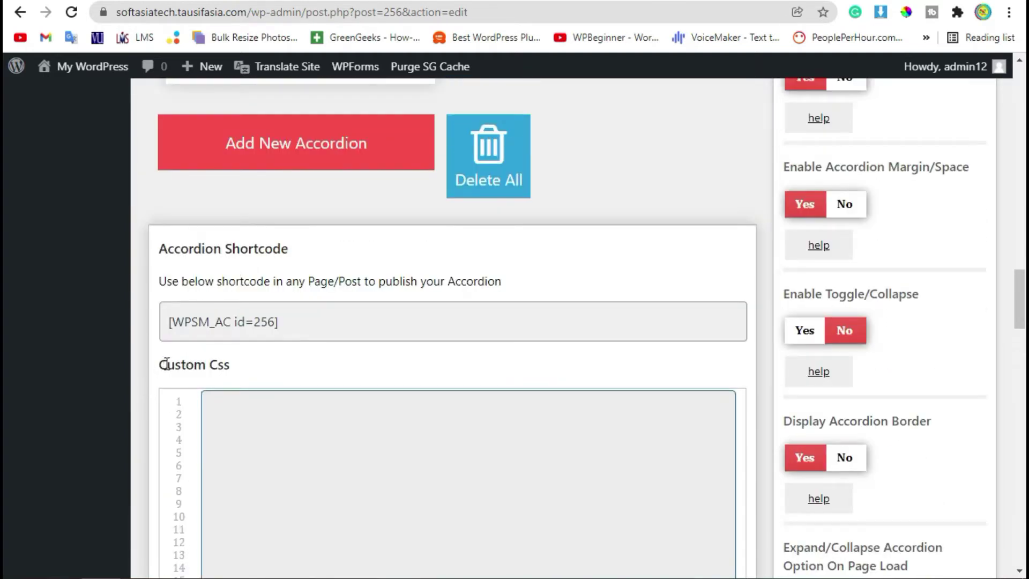
pyautogui.moveTo(167, 364); pyautogui.dragTo(312, 494)
pyautogui.click(313, 494)
pyautogui.scroll(-2, 267, 212)
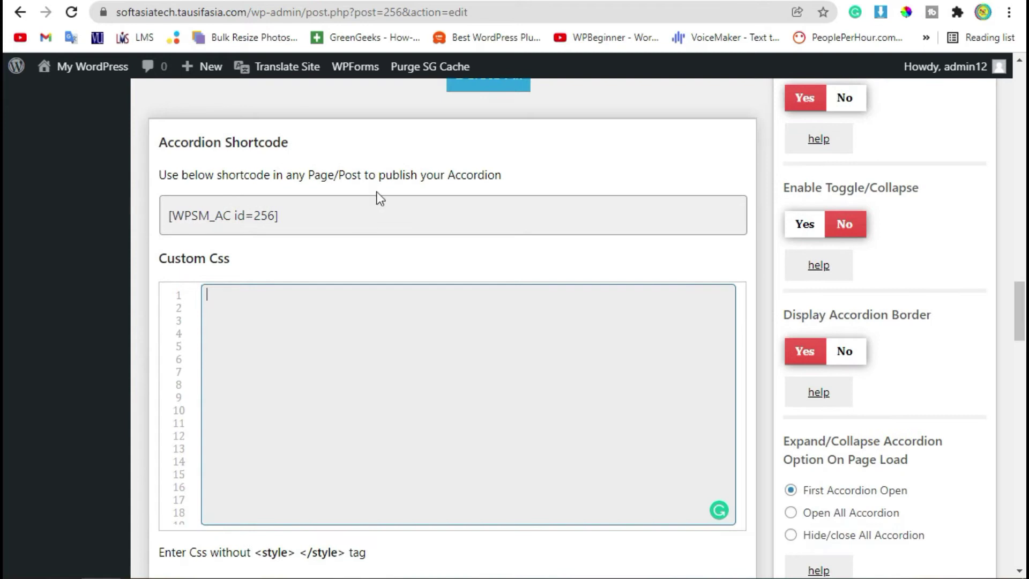
pyautogui.moveTo(375, 223); pyautogui.dragTo(191, 215)
pyautogui.rightClick(179, 220)
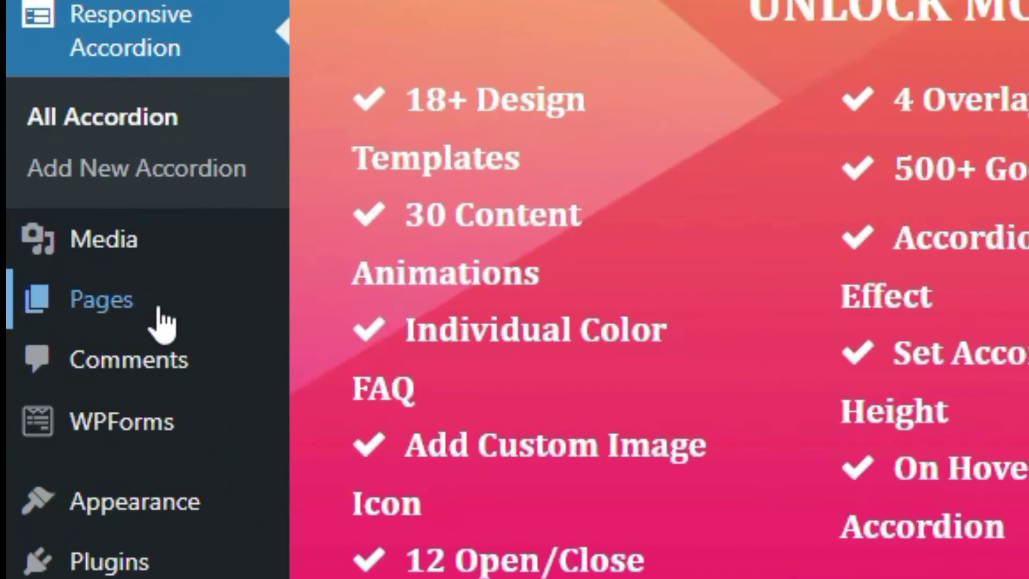
# - Create a new page titled 'Accordion' and publish it
pyautogui.click(76, 299)
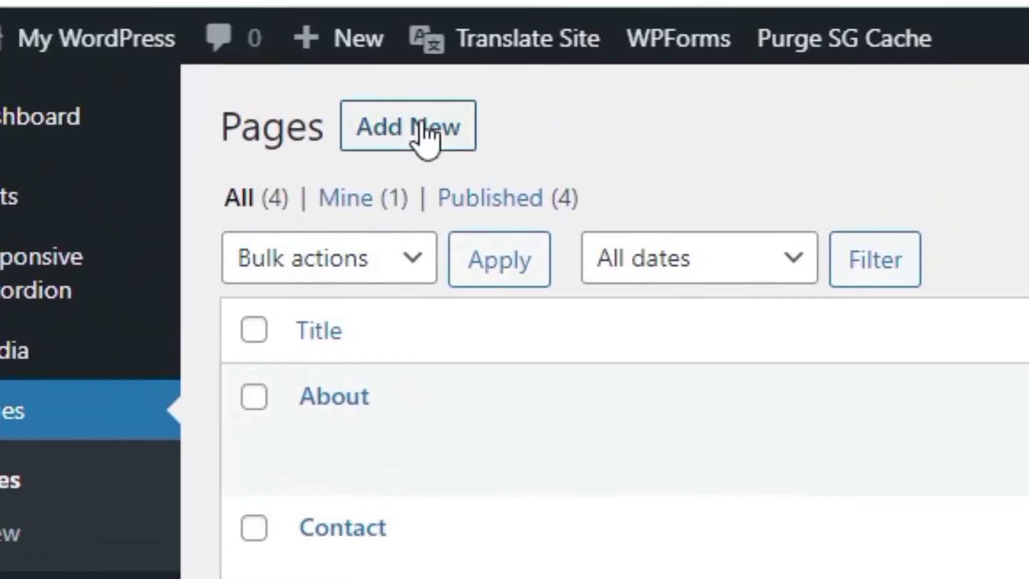
pyautogui.click(395, 178)
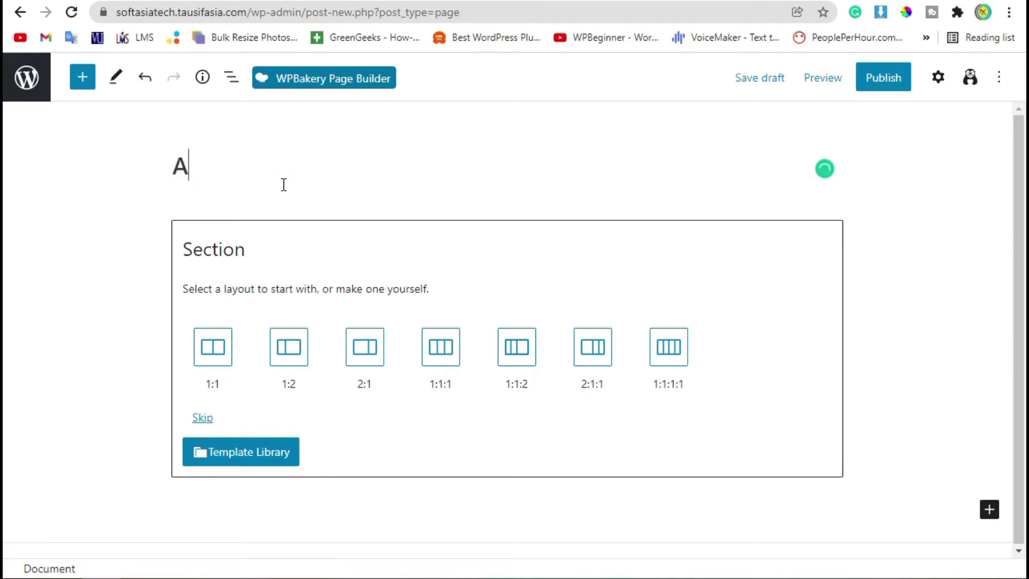
pyautogui.write('rdion')
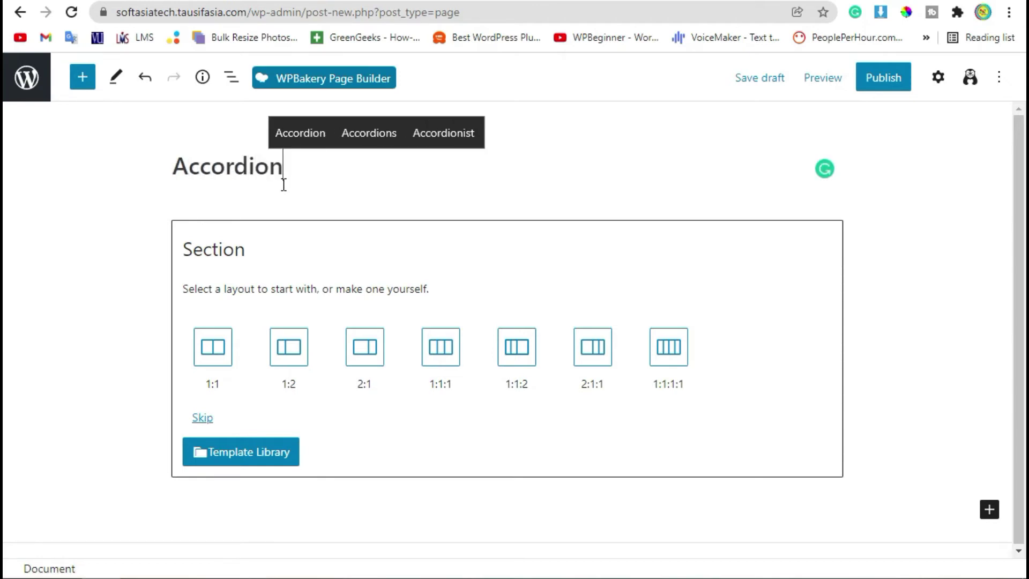
pyautogui.click(906, 75)
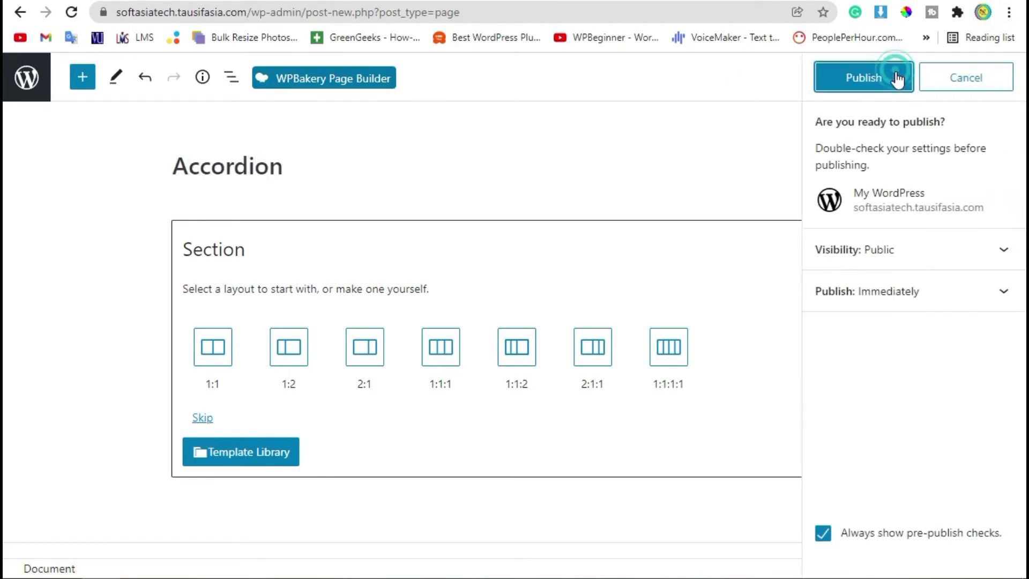
pyautogui.click(896, 79)
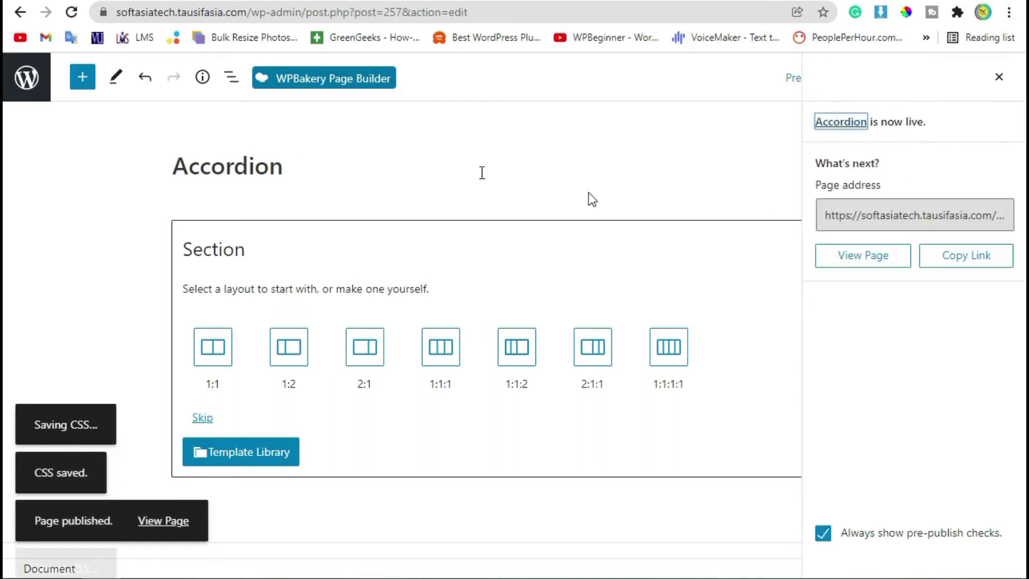
pyautogui.click(326, 80)
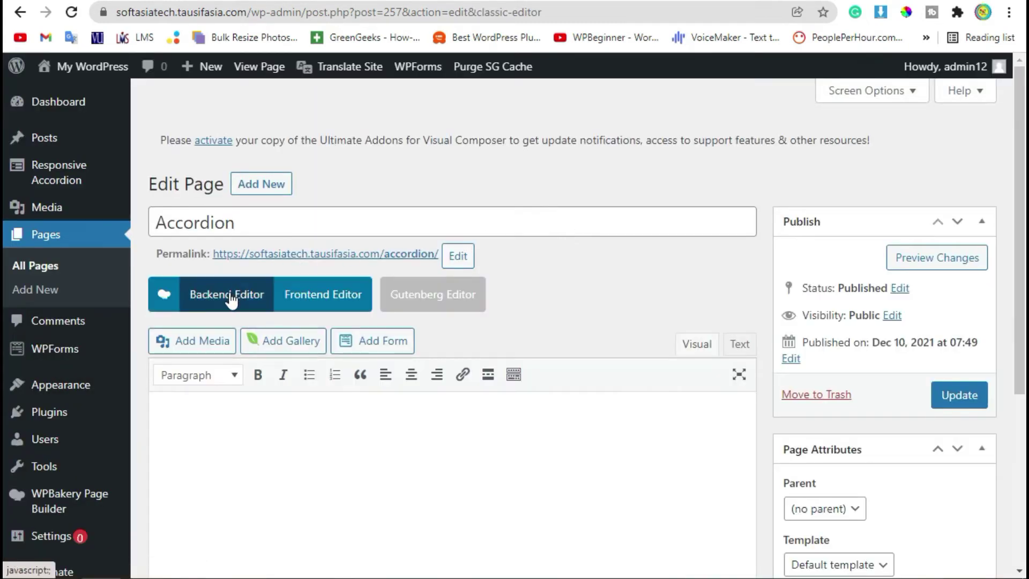
# - Remove the empty starter row and add a Text Block element in WPBakery
pyautogui.click(231, 300)
pyautogui.scroll(-2, 536, 271)
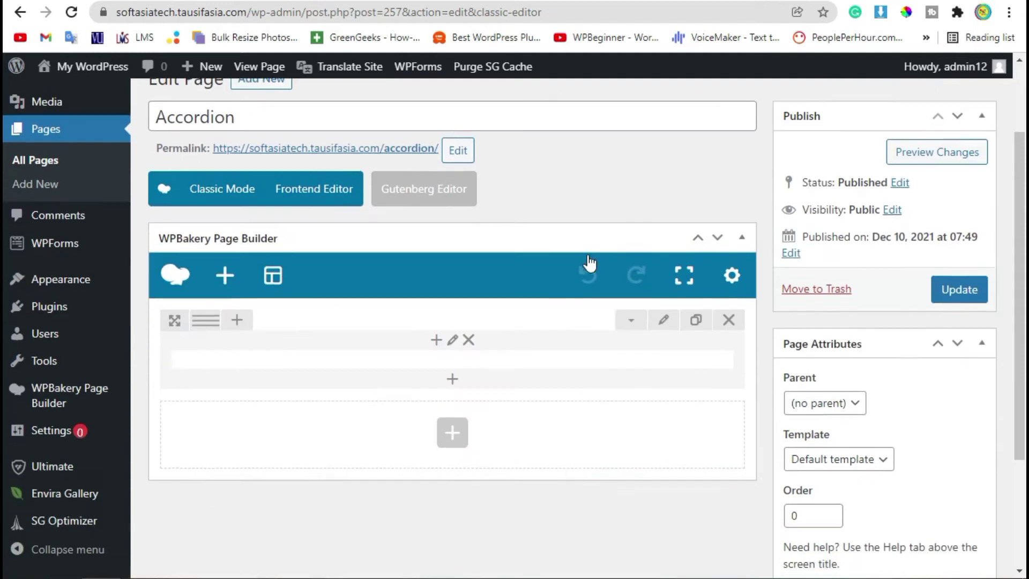
pyautogui.click(728, 321)
pyautogui.scroll(-3, 721, 323)
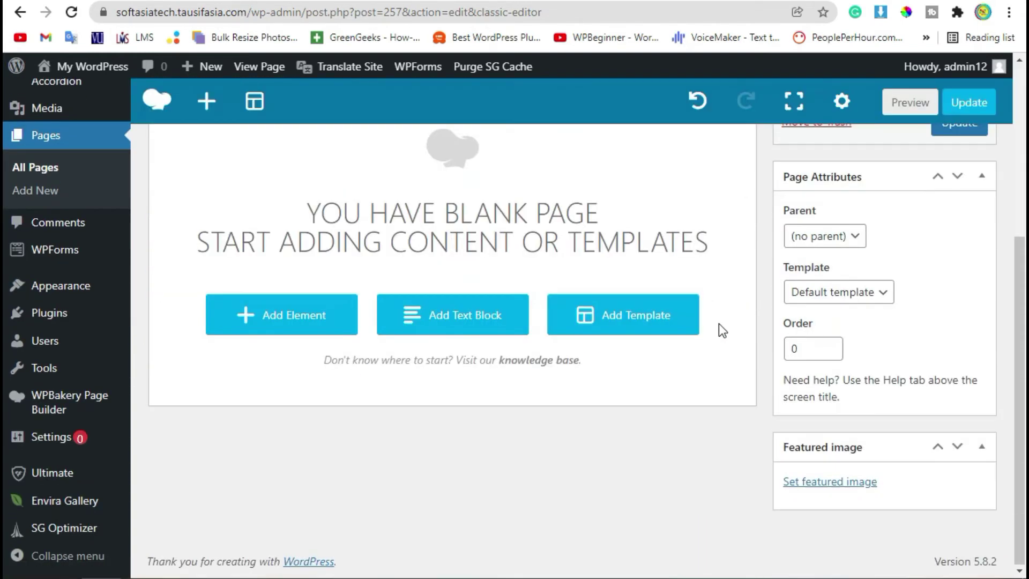
pyautogui.click(286, 325)
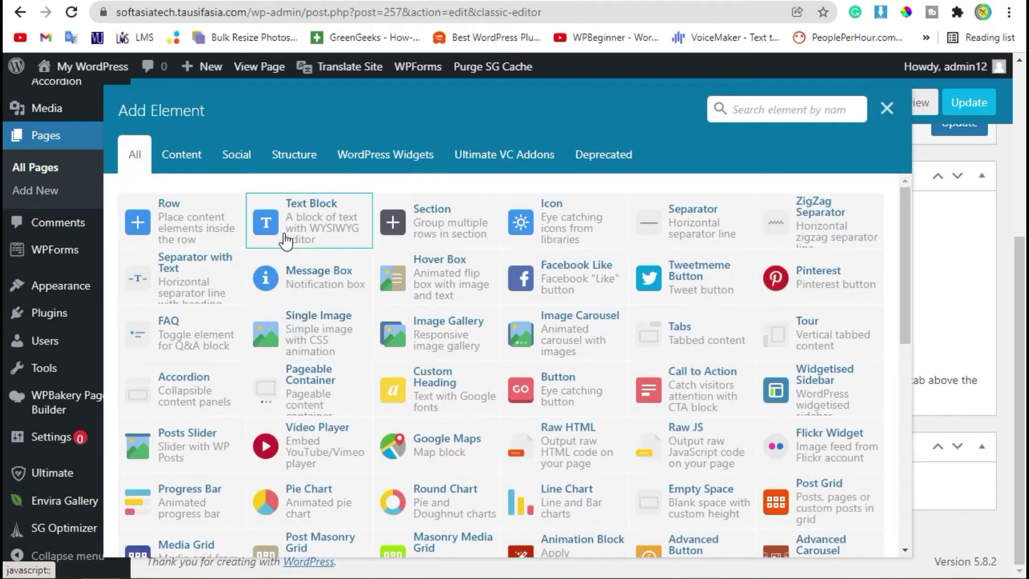
pyautogui.click(285, 236)
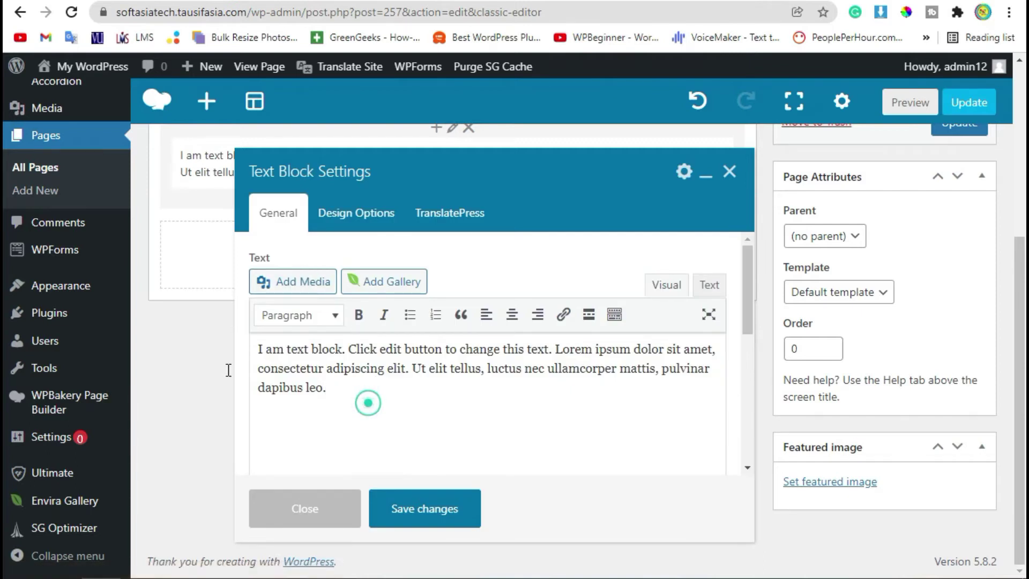
# - Replace the text block's sample paragraph with [WPSM_AC id=256] and save it
pyautogui.click(352, 395)
pyautogui.keyDown('shift'); pyautogui.click(263, 349); pyautogui.keyUp('shift')
pyautogui.press('BackSpace')
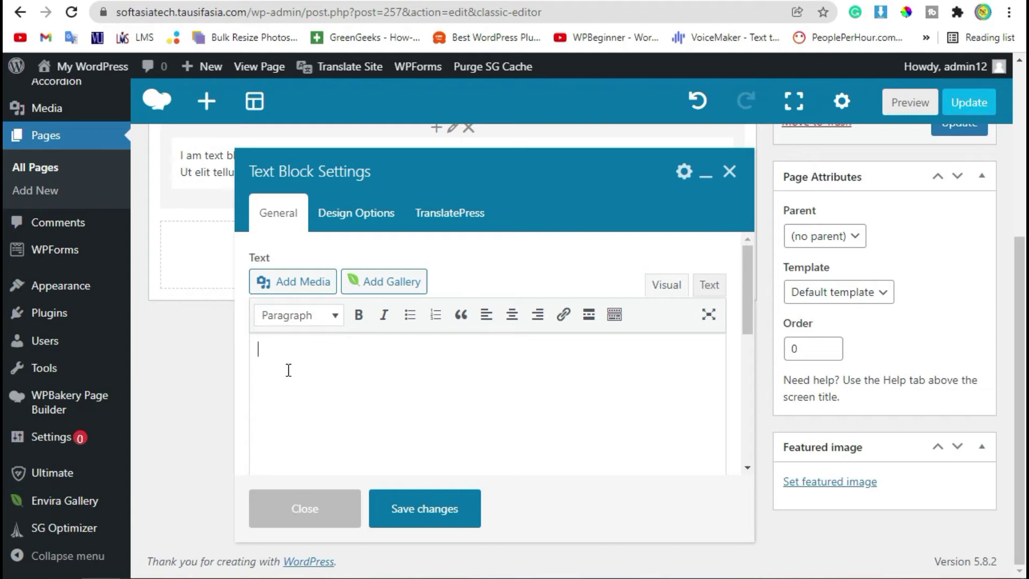
pyautogui.hotkey('ctrl', 'v')
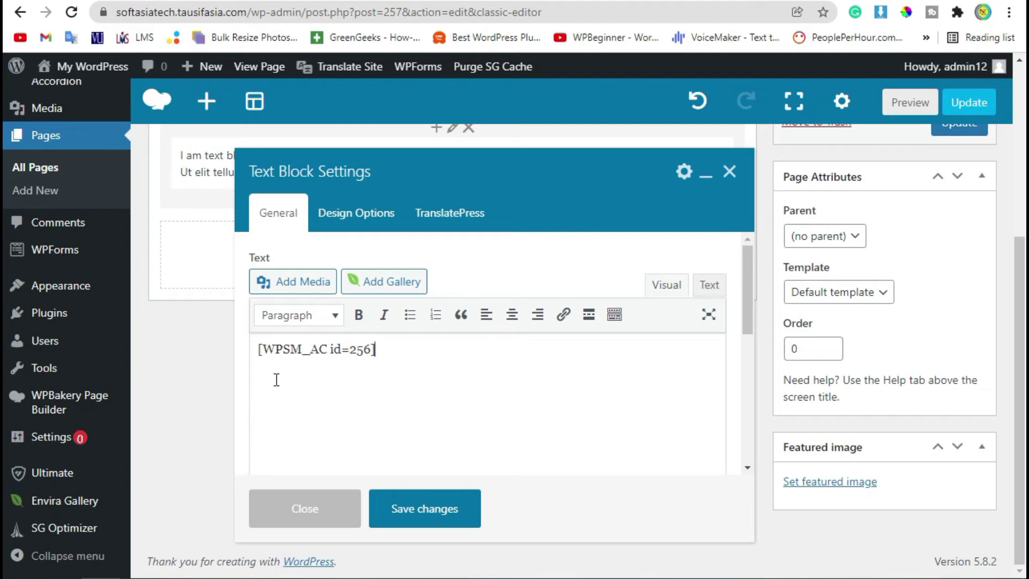
pyautogui.click(429, 517)
pyautogui.scroll(5, 433, 469)
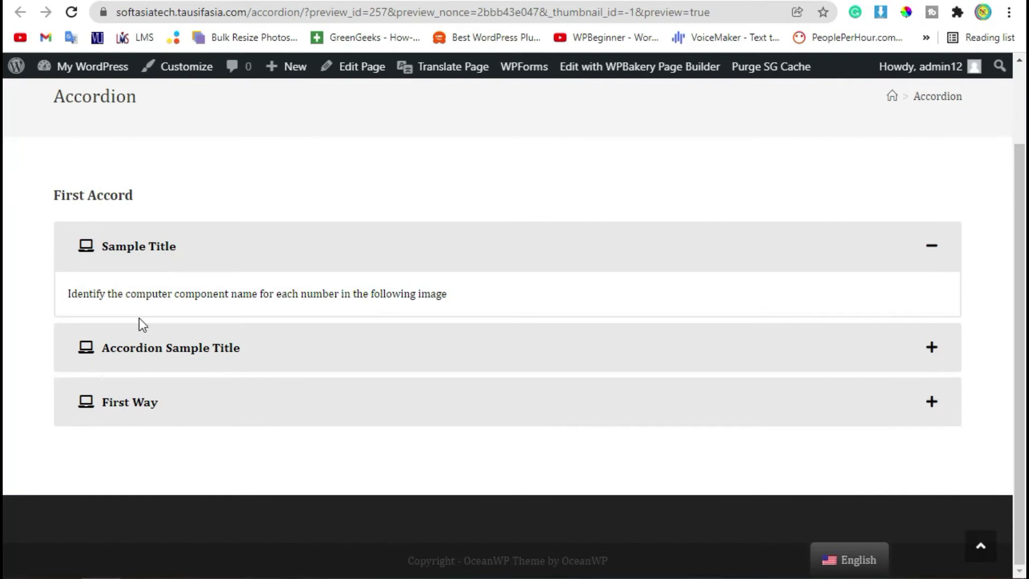
pyautogui.click(932, 247)
pyautogui.click(932, 347)
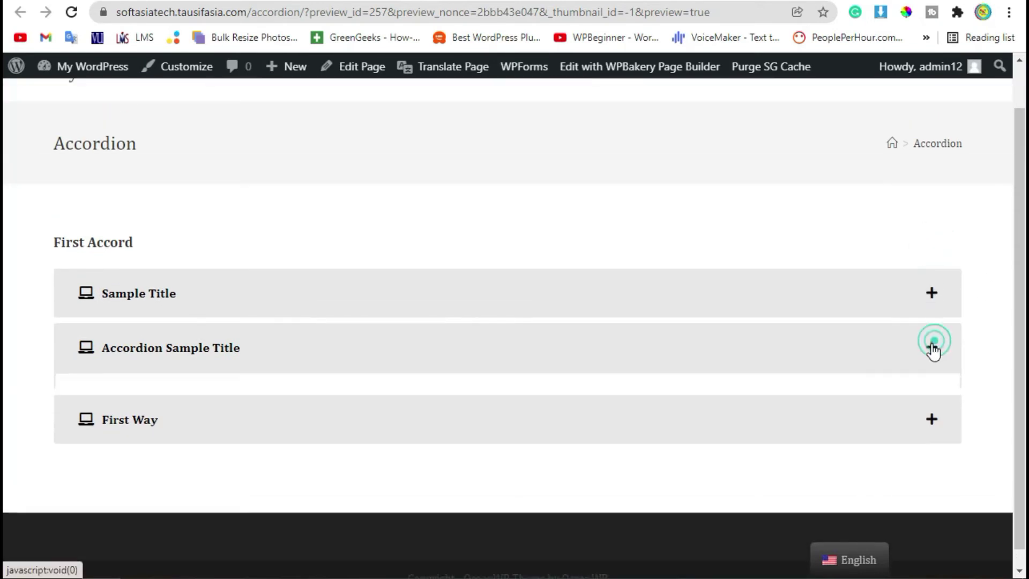
pyautogui.scroll(-1, 777, 386)
pyautogui.click(931, 406)
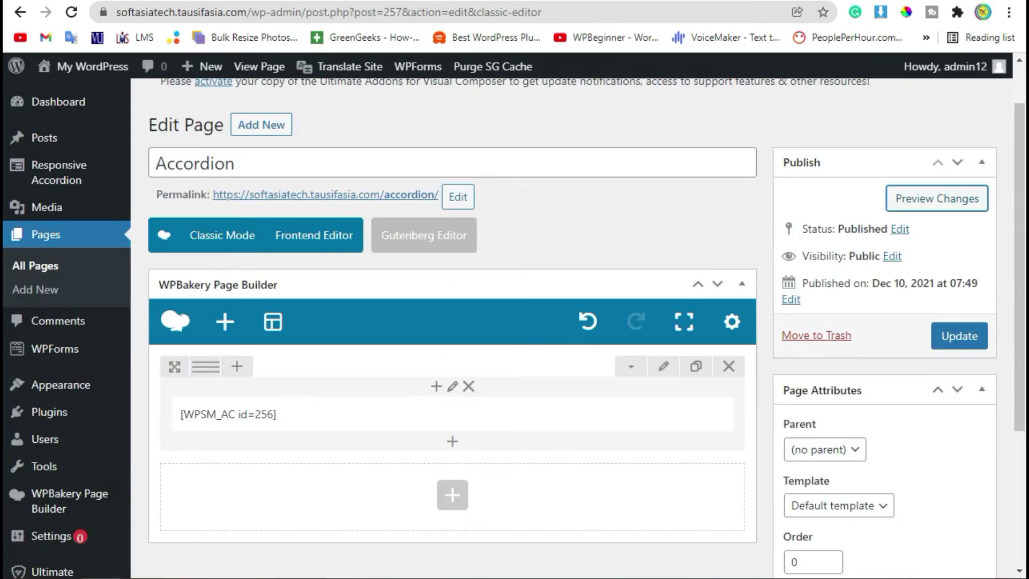
# - Delete the shortcode row and add a WPBakery Accordion element from the Content category
pyautogui.click(725, 369)
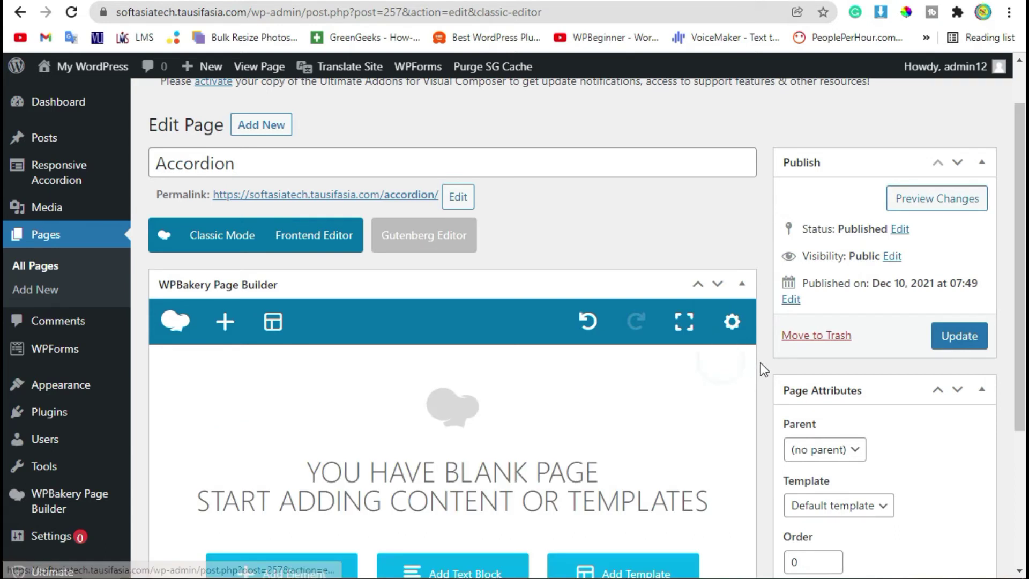
pyautogui.scroll(-2, 191, 437)
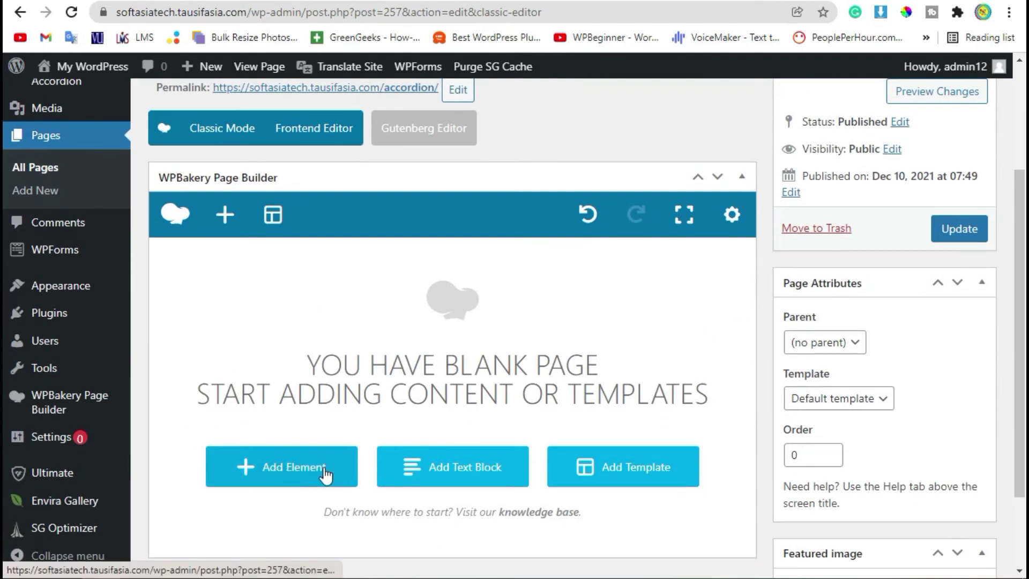
pyautogui.click(268, 475)
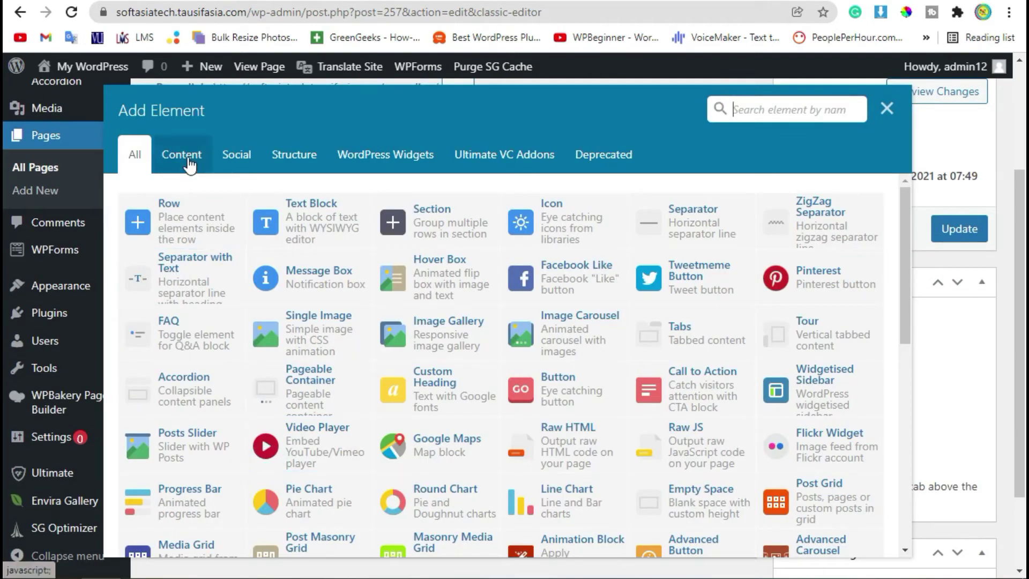
pyautogui.click(189, 164)
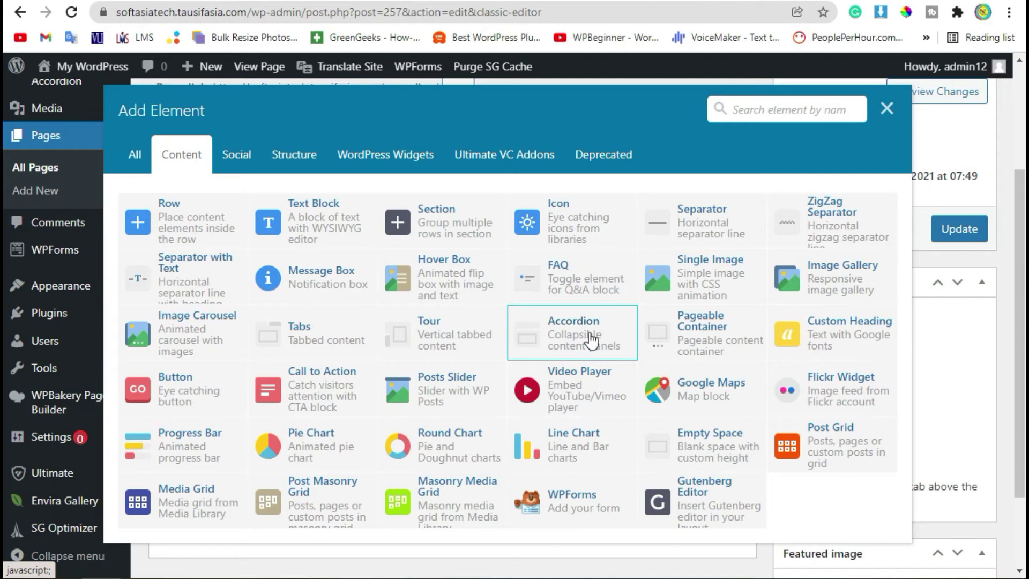
pyautogui.click(532, 326)
pyautogui.scroll(-3, 602, 321)
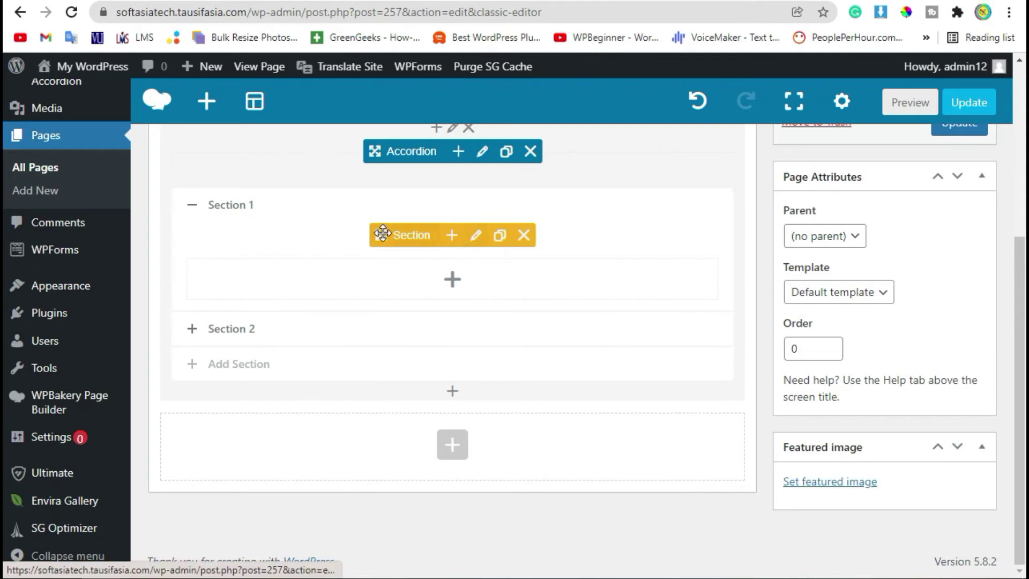
pyautogui.moveTo(215, 204); pyautogui.dragTo(209, 209)
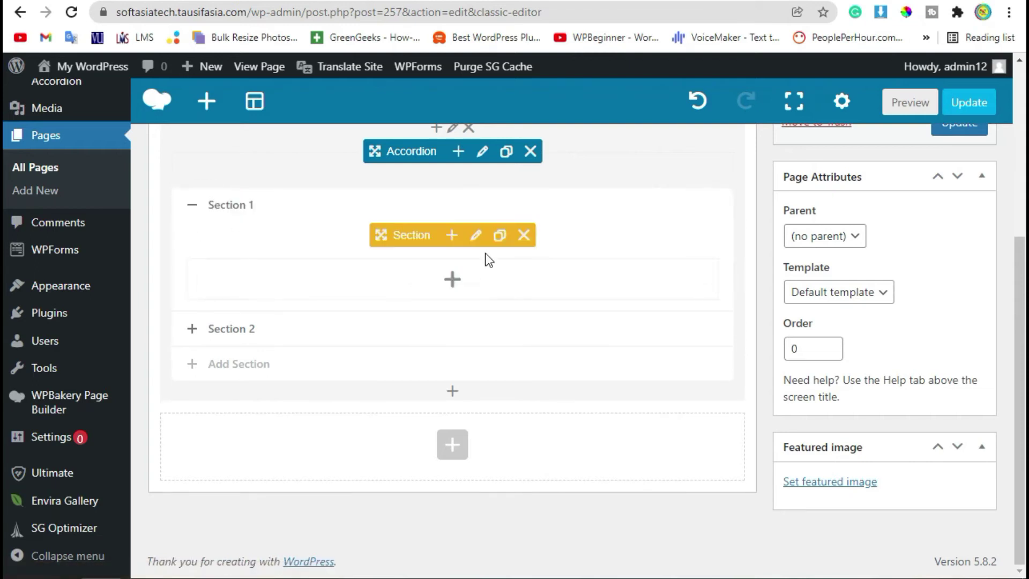
# - Rename the first accordion section from 'Section 1' to 'Accordion 01' and save
pyautogui.click(475, 235)
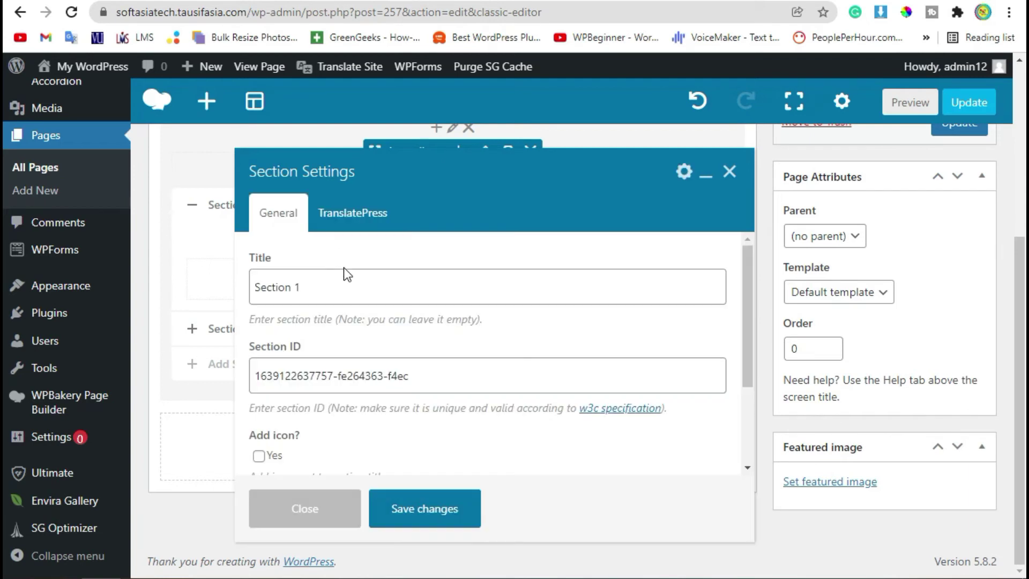
pyautogui.tripleClick(327, 284)
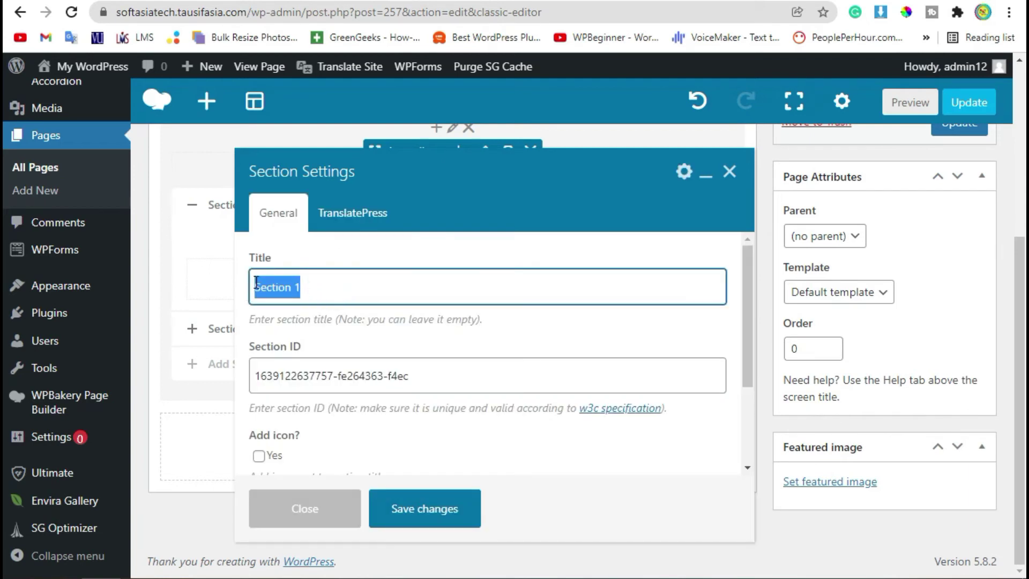
pyautogui.write('Accordioa')
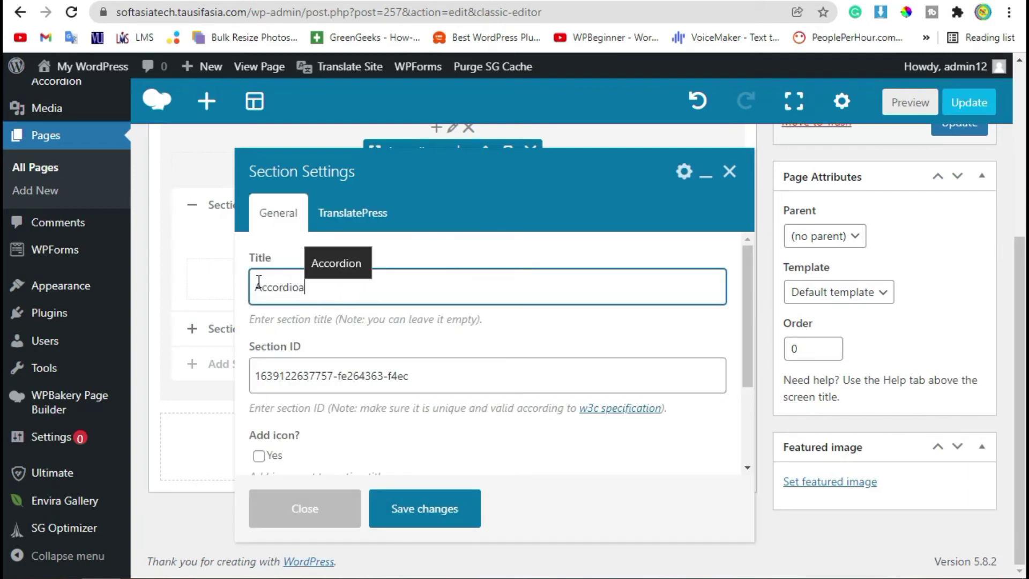
pyautogui.write('n')
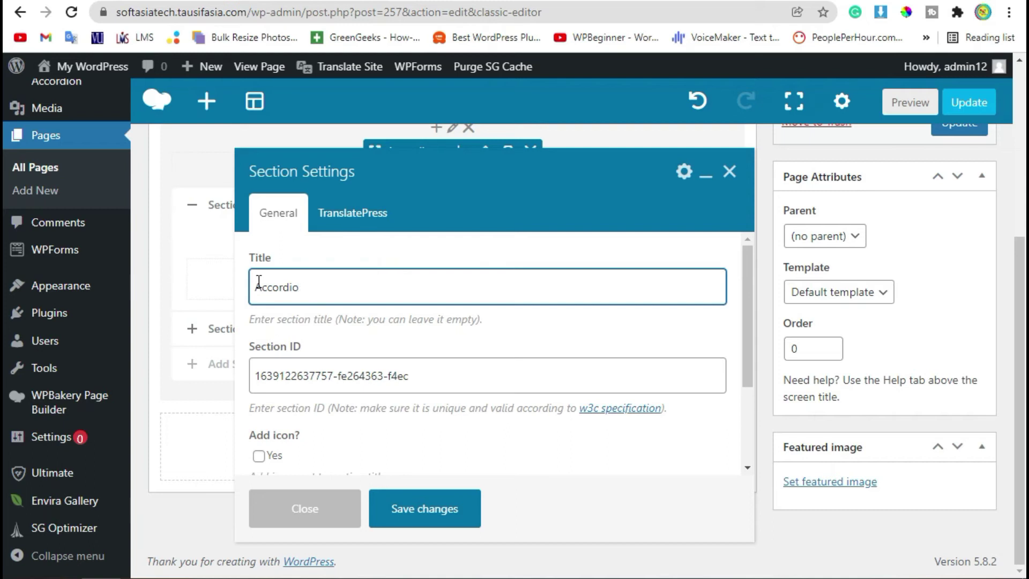
pyautogui.write('n')
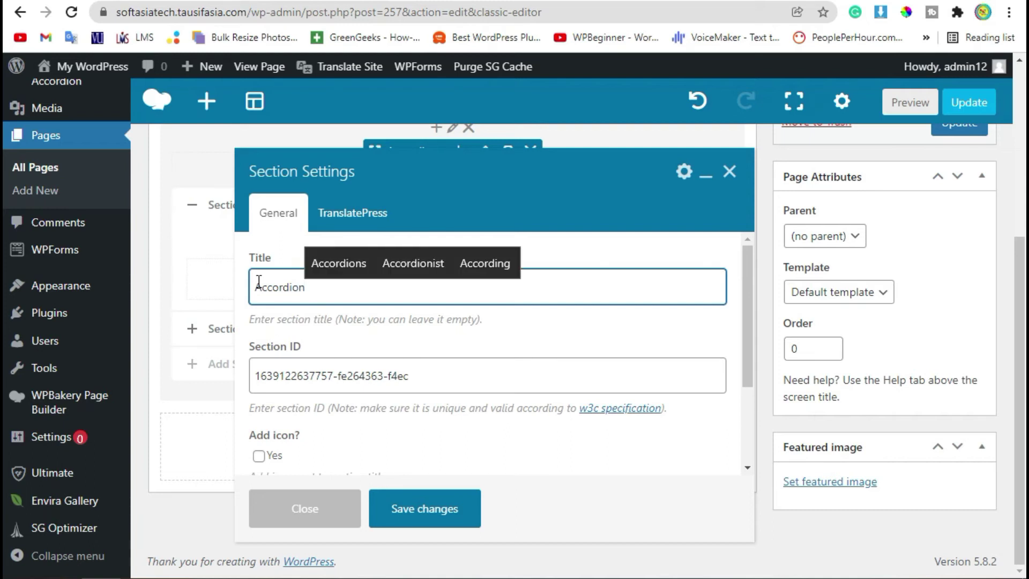
pyautogui.write(' 01')
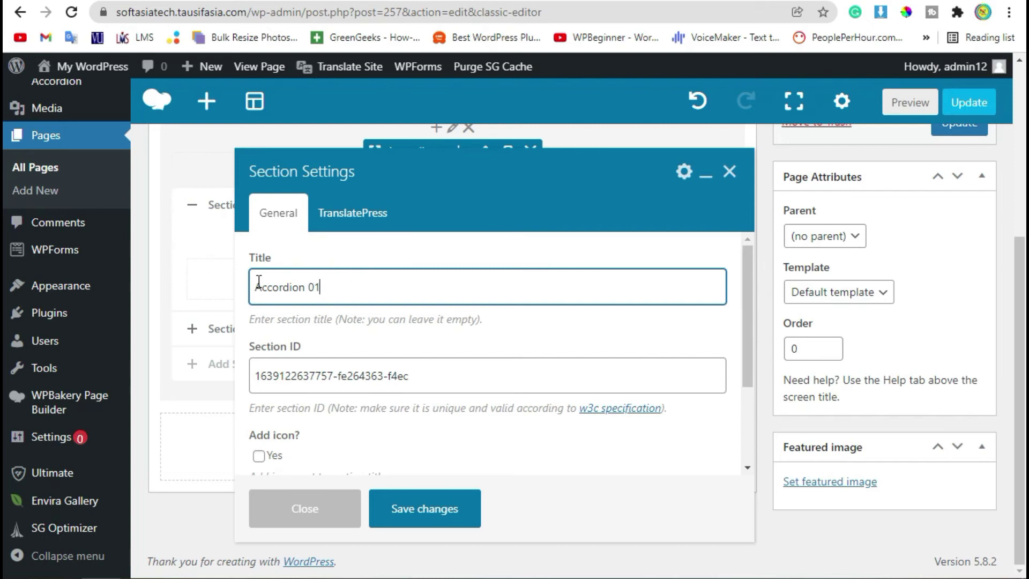
pyautogui.click(377, 511)
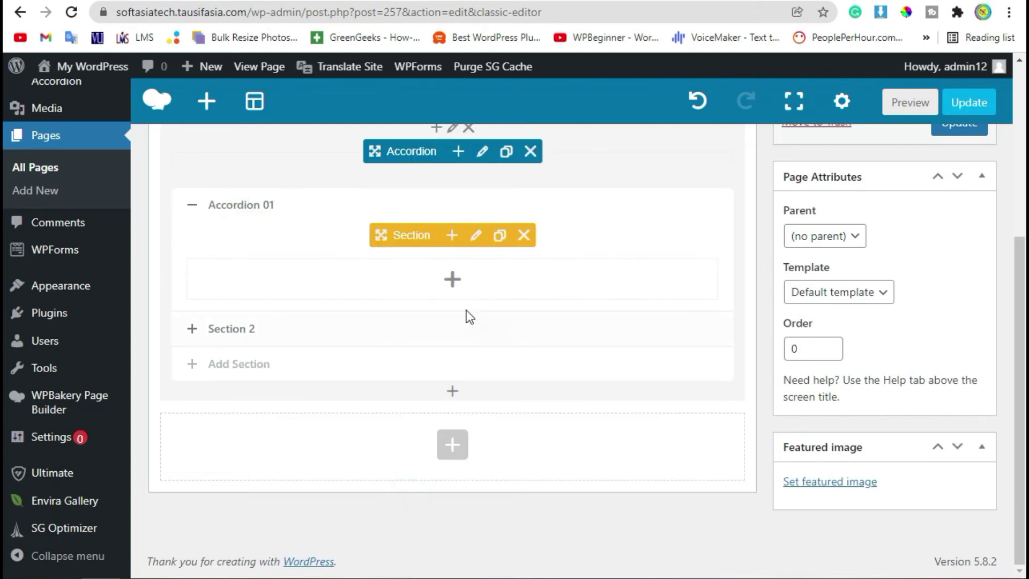
# - Add a Single Image to Accordion 01 using the black tile-pattern image from the Media Library
pyautogui.click(451, 282)
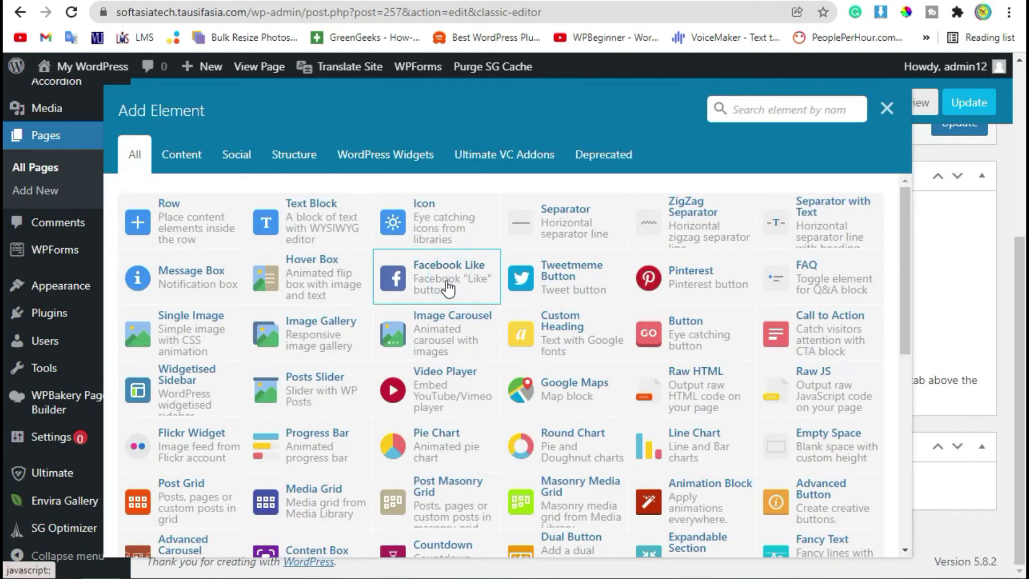
pyautogui.scroll(-8, 381, 328)
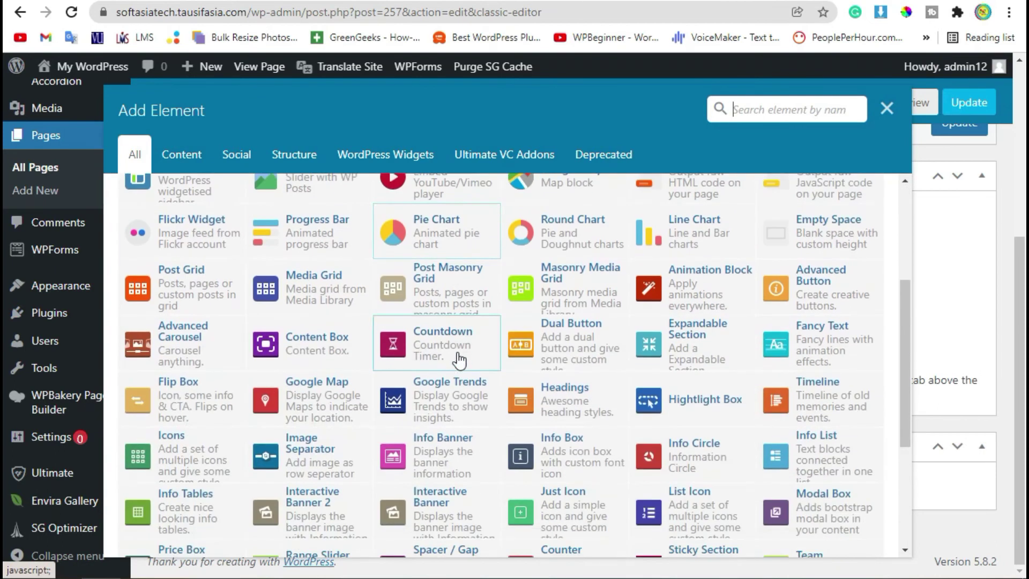
pyautogui.scroll(8, 246, 311)
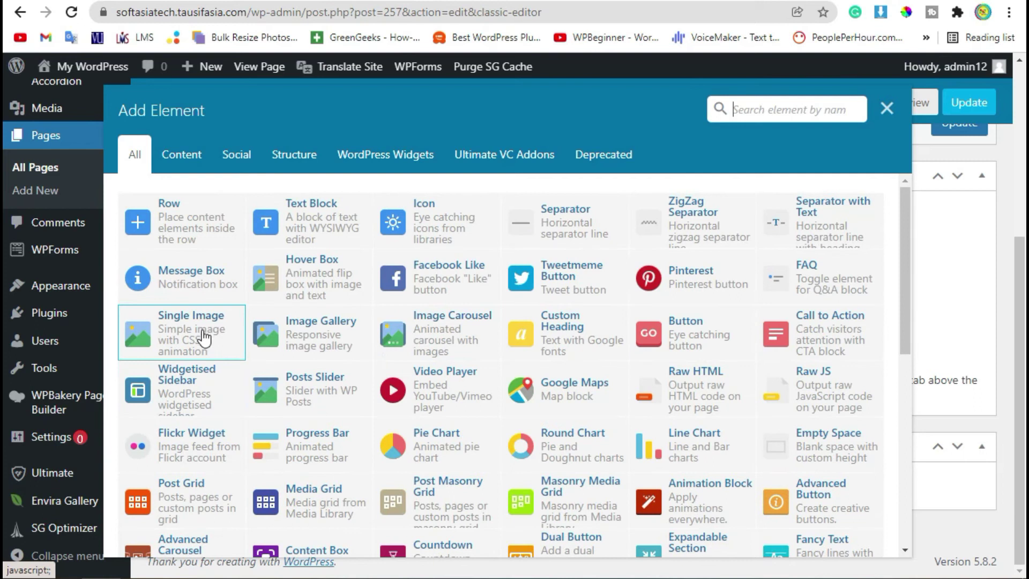
pyautogui.click(207, 336)
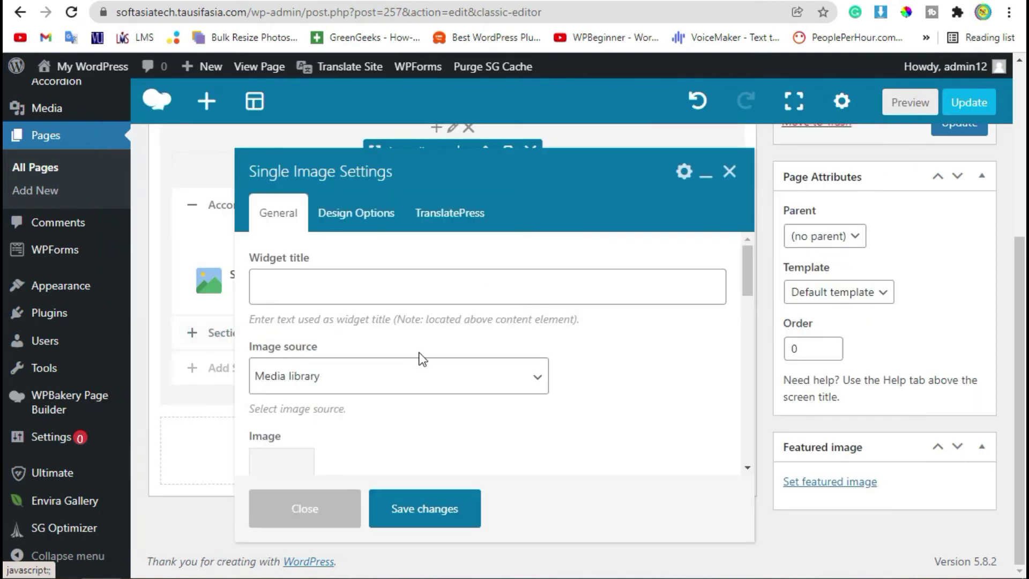
pyautogui.scroll(-4, 420, 356)
pyautogui.click(276, 265)
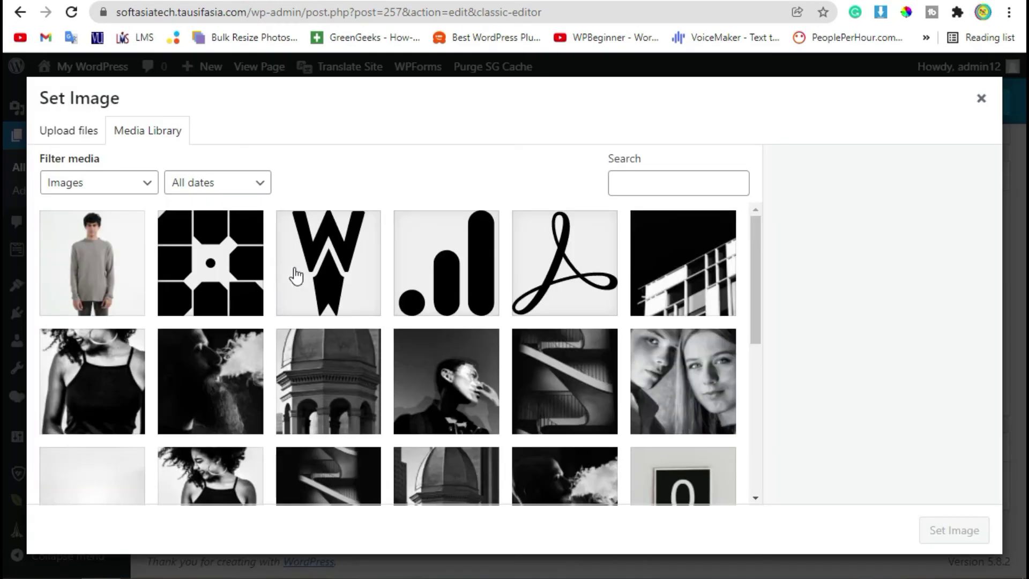
pyautogui.click(182, 284)
pyautogui.click(961, 522)
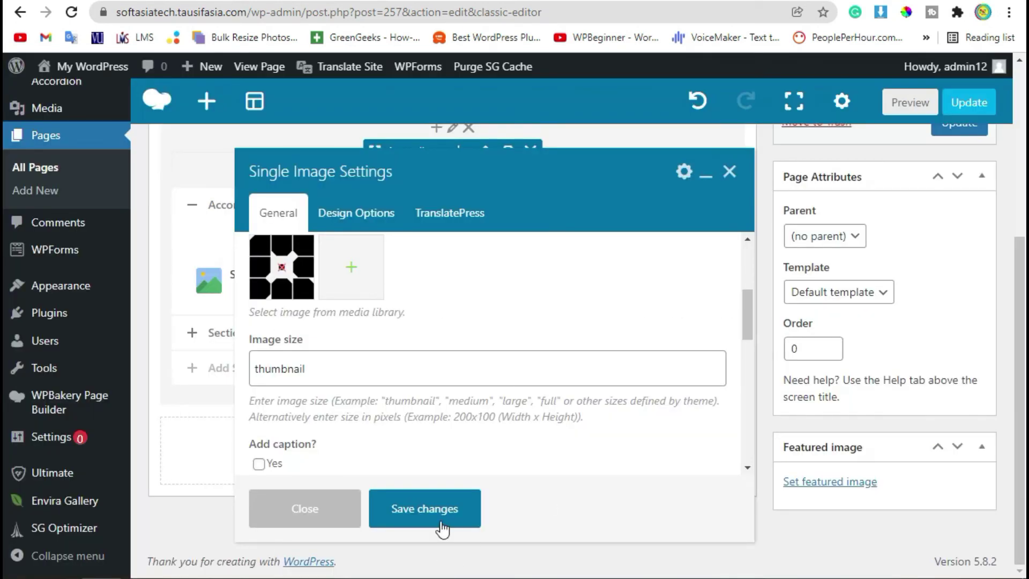
pyautogui.click(442, 530)
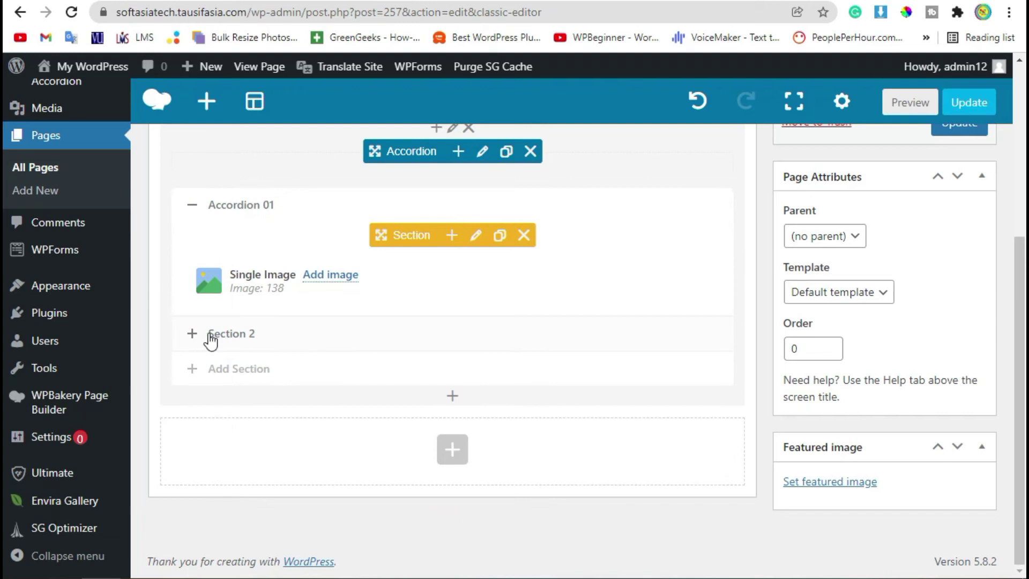
# - Add a Text Block to Section 2 and replace its placeholder with the copied Lorem ipsum paragraph
pyautogui.click(208, 335)
pyautogui.click(440, 321)
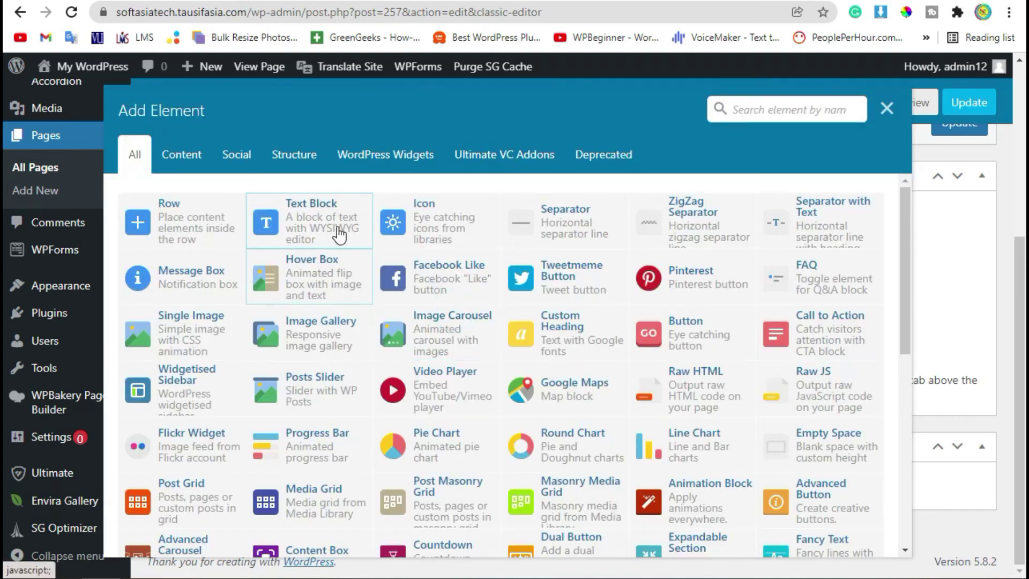
pyautogui.click(337, 228)
pyautogui.moveTo(349, 395); pyautogui.dragTo(239, 343)
pyautogui.press('super+v')
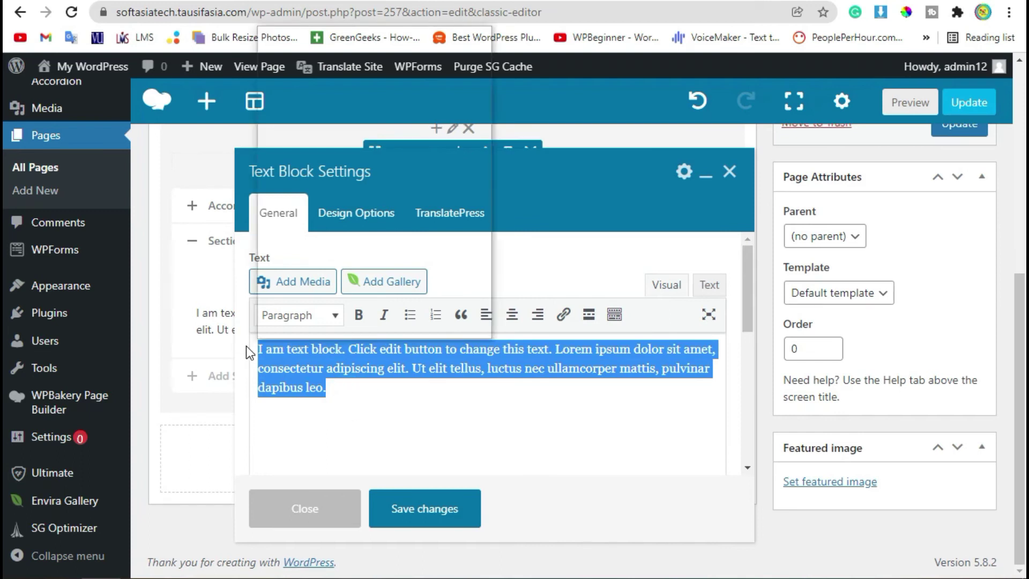
pyautogui.click(359, 171)
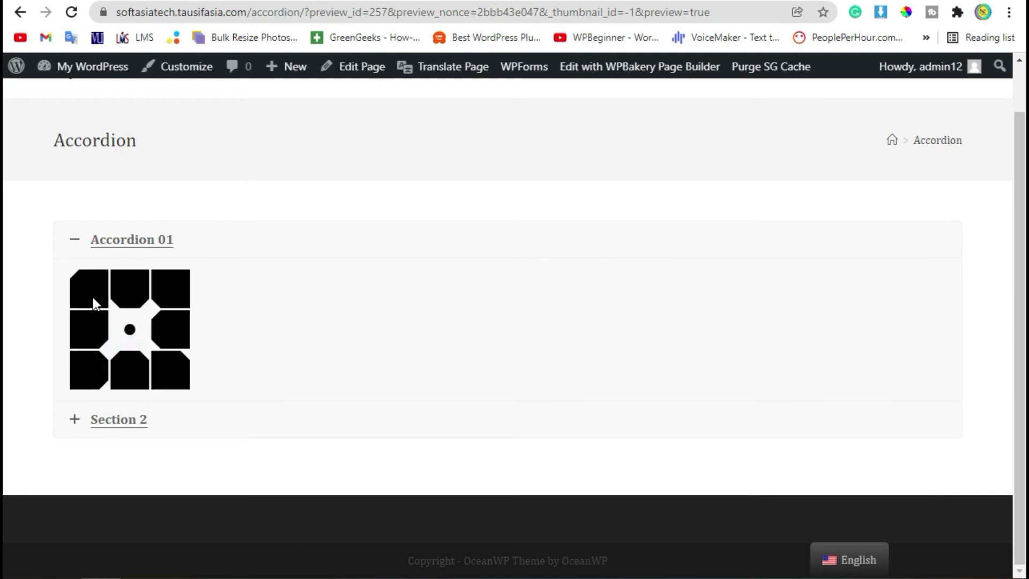
# - In the preview, expand Accordion 01 to check the black tile image, then Section 2's Lorem ipsum text
pyautogui.click(100, 427)
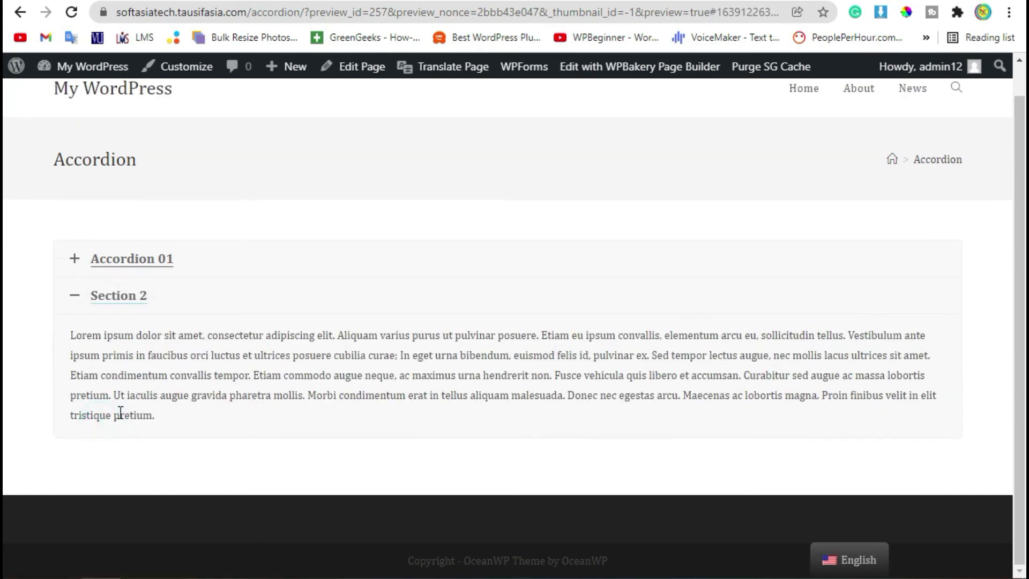
pyautogui.moveTo(155, 415); pyautogui.dragTo(56, 338)
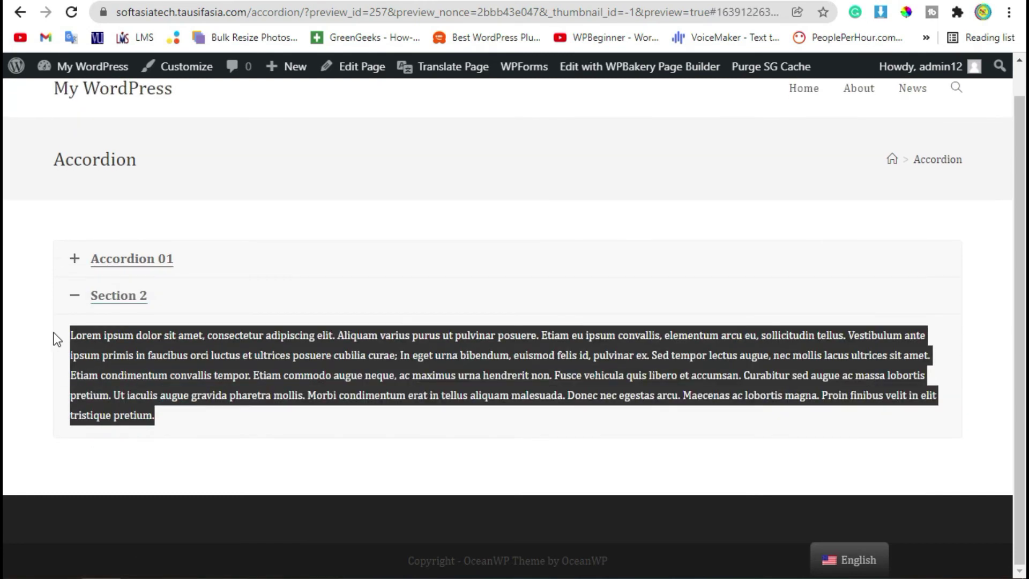
pyautogui.click(73, 263)
pyautogui.moveTo(154, 363); pyautogui.dragTo(141, 363)
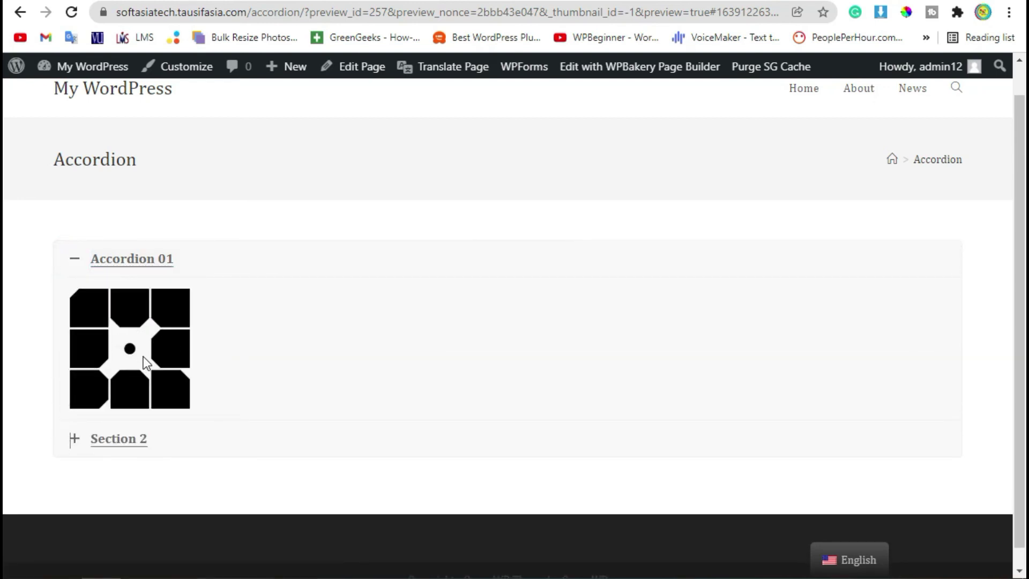
pyautogui.click(74, 260)
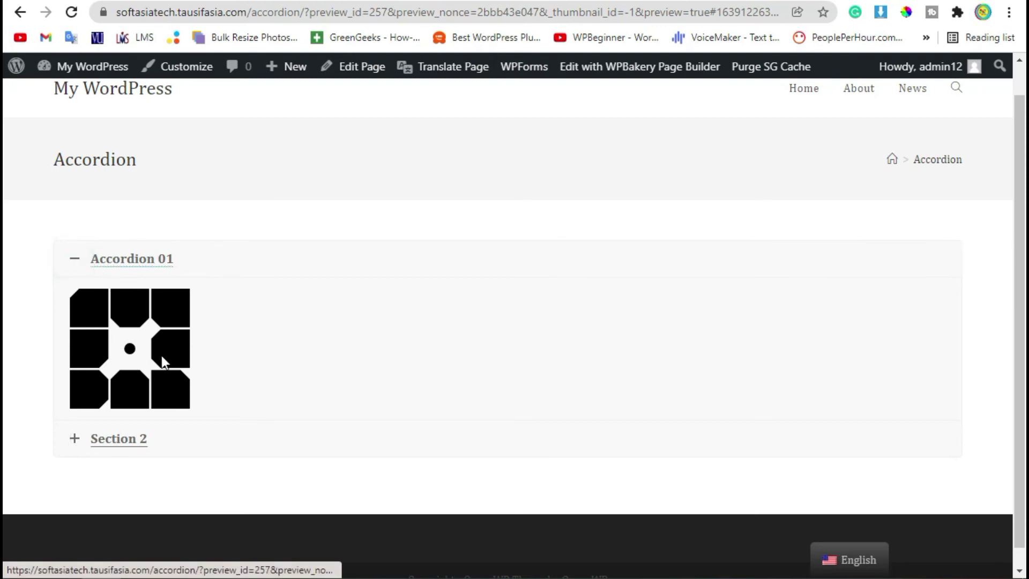
pyautogui.moveTo(140, 342); pyautogui.dragTo(198, 339)
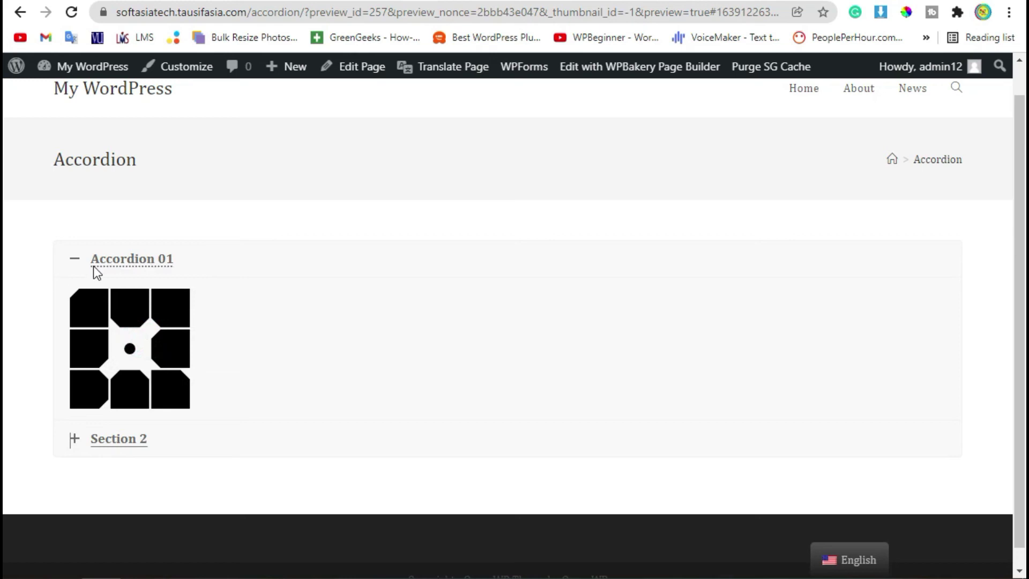
pyautogui.tripleClick(74, 438)
pyautogui.moveTo(165, 421); pyautogui.dragTo(53, 346)
pyautogui.click(92, 338)
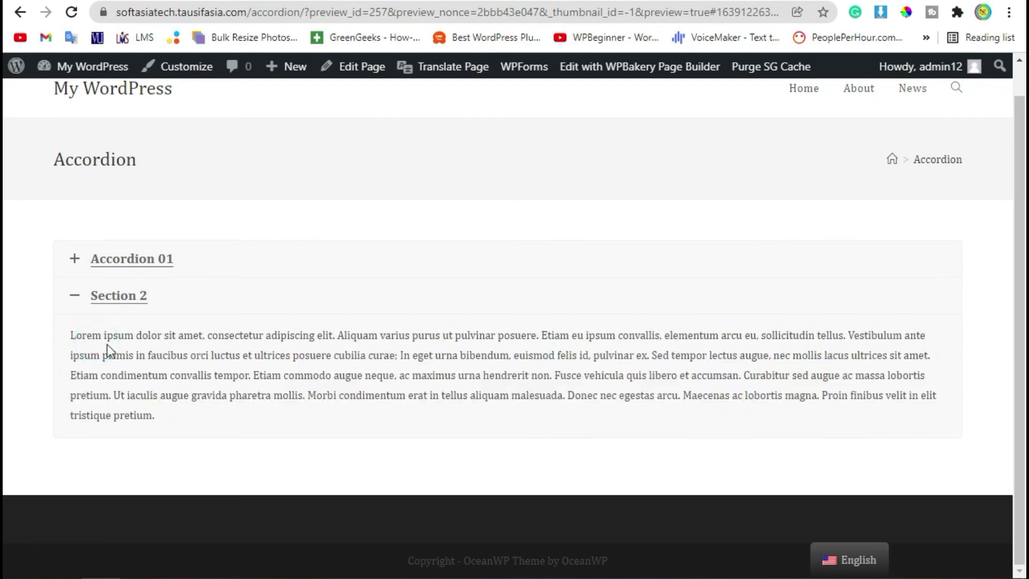